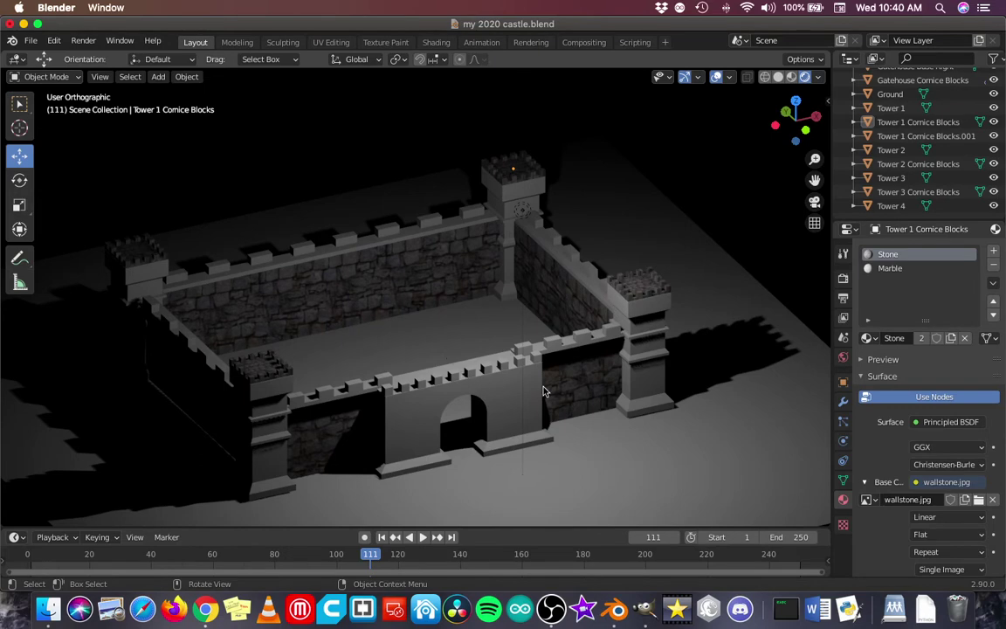
# Step: Zoom and orbit until the corner tower's top, with cornice blocks and stone floor, fills the view
pyautogui.scroll(5, 542, 392)
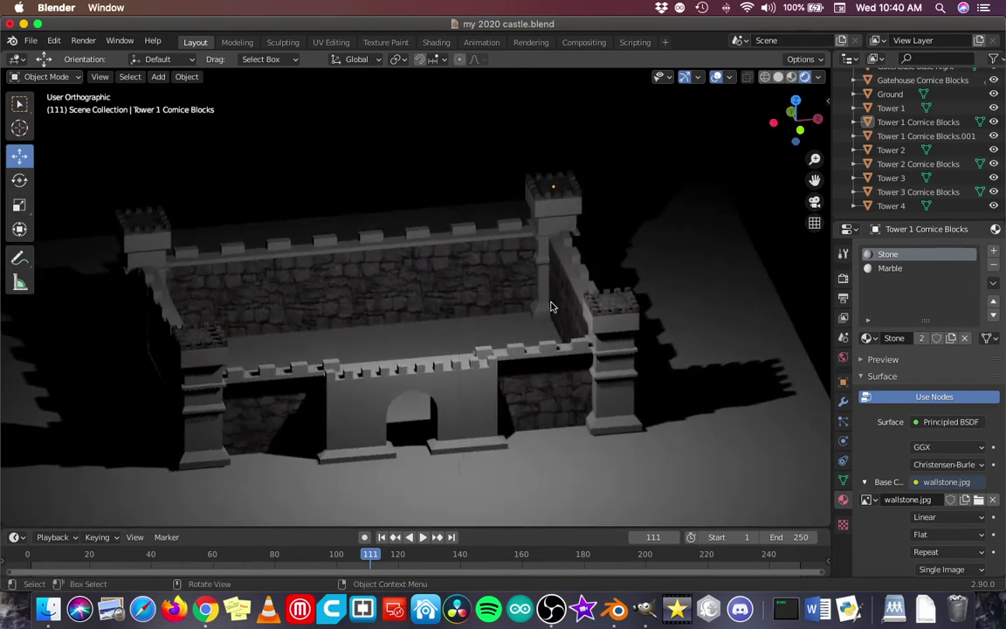
pyautogui.scroll(6, 566, 234)
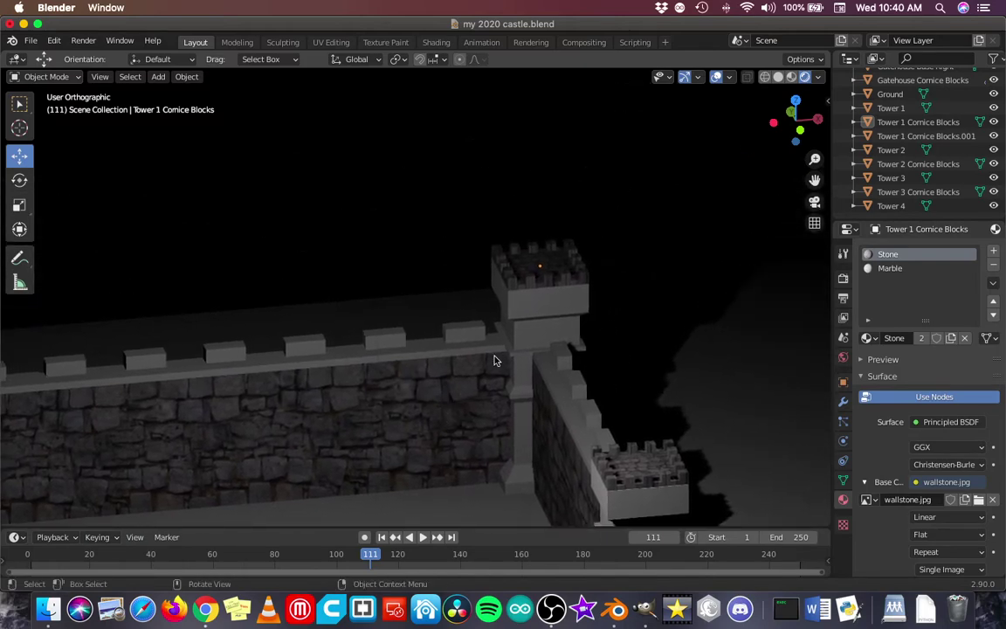
pyautogui.moveTo(585, 274); pyautogui.dragTo(427, 237, button='middle')
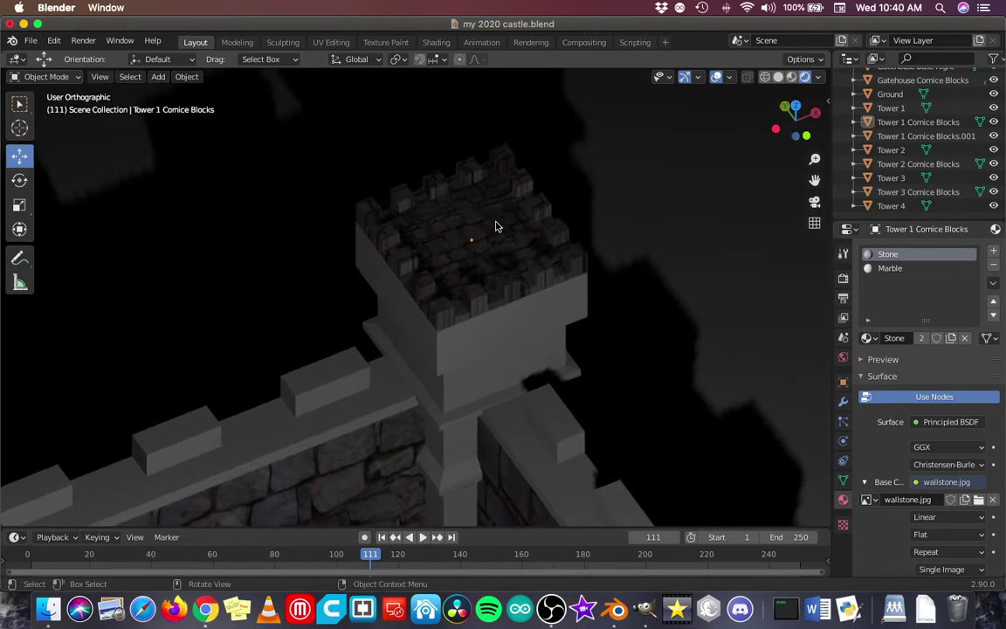
pyautogui.scroll(8, 491, 231)
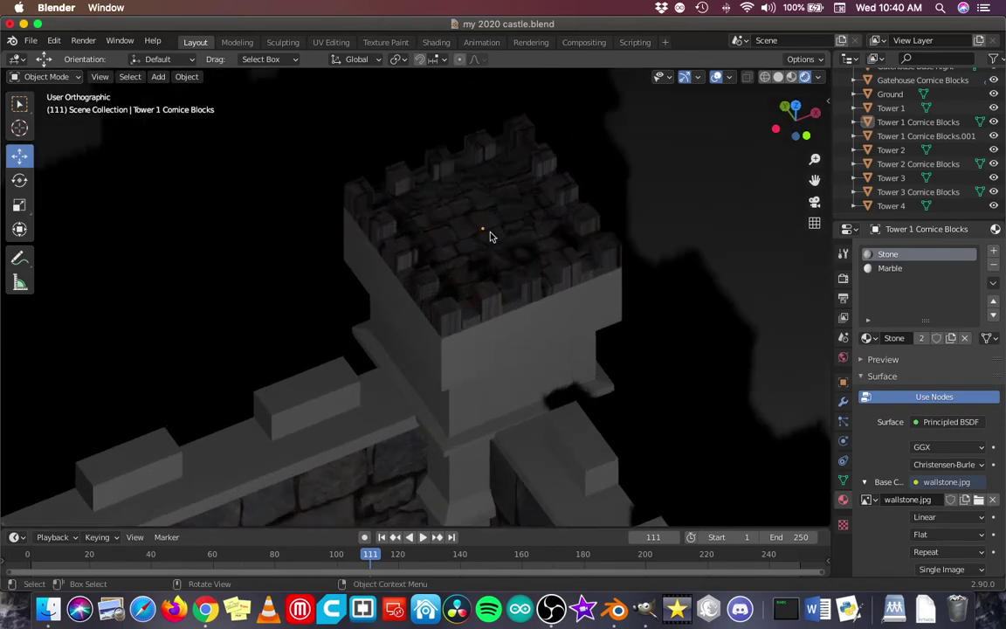
pyautogui.scroll(2, 490, 236)
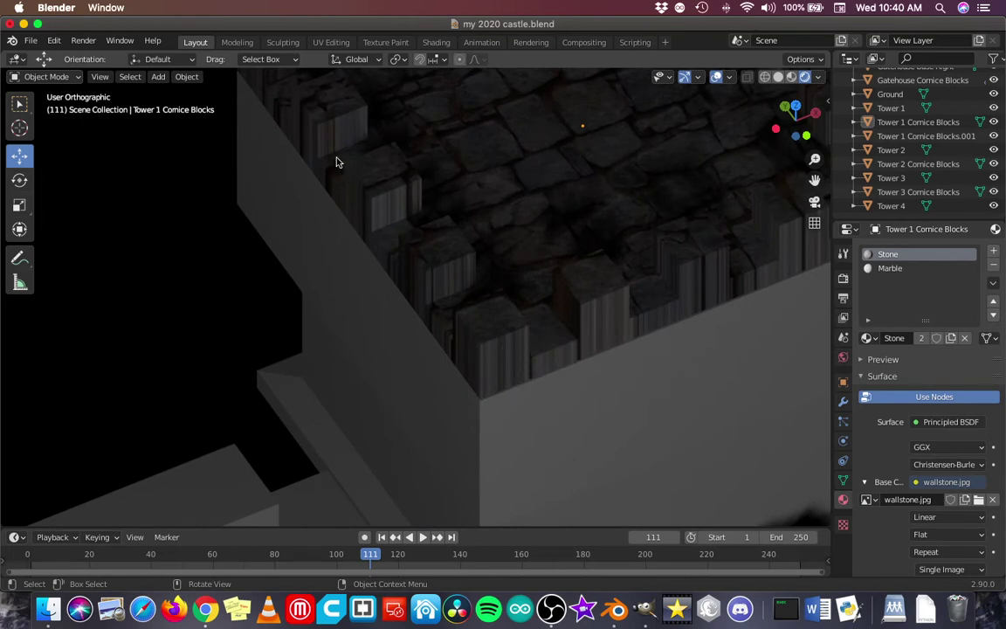
pyautogui.scroll(-4, 563, 227)
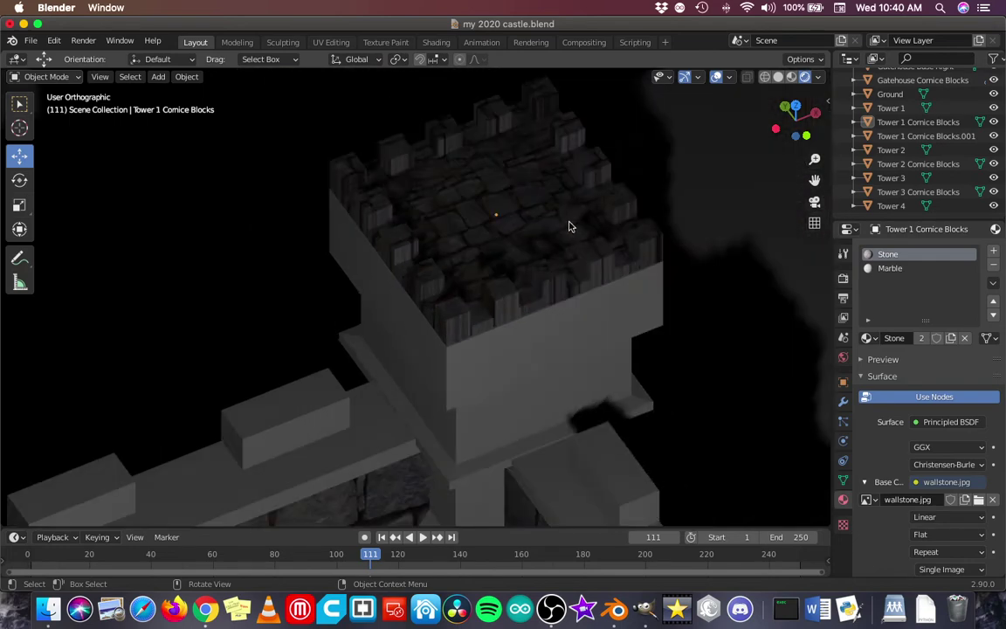
pyautogui.moveTo(569, 226); pyautogui.dragTo(534, 216, button='middle')
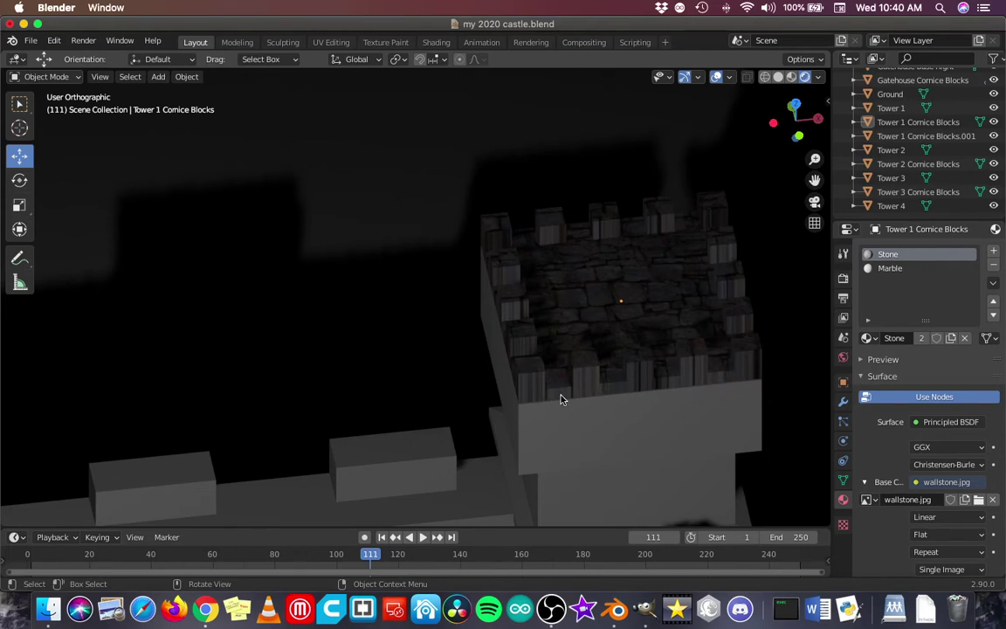
pyautogui.moveTo(512, 353); pyautogui.dragTo(534, 251, button='middle')
pyautogui.scroll(2, 480, 280)
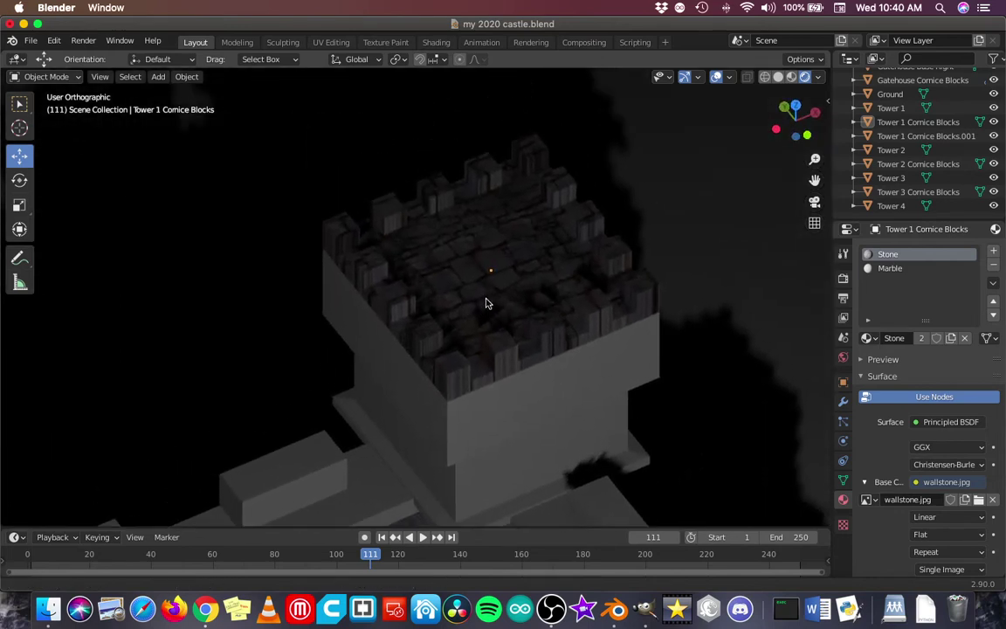
pyautogui.scroll(1, 490, 306)
pyautogui.scroll(1, 481, 309)
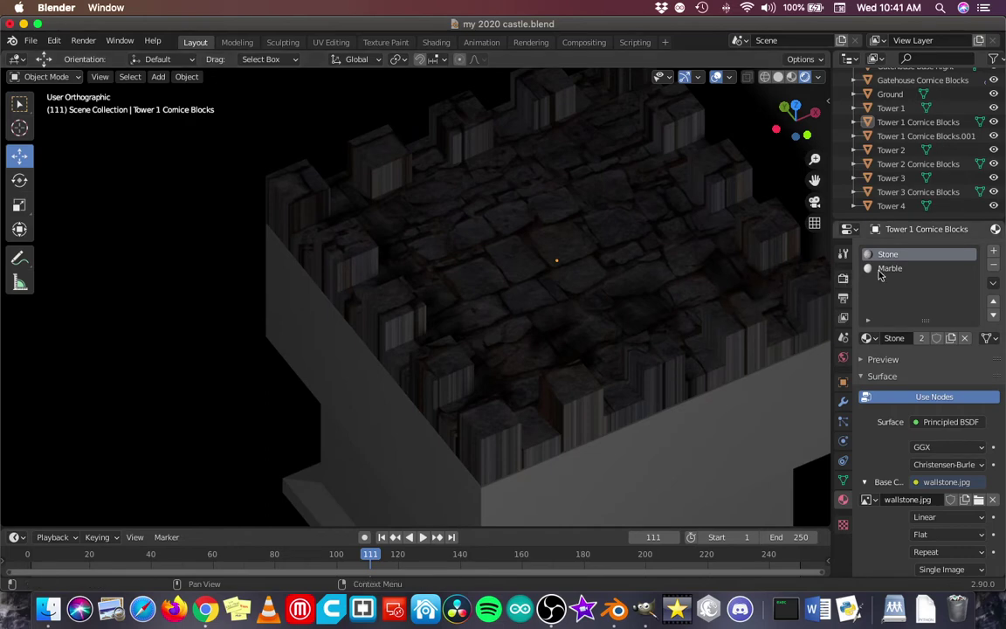
# Step: On Tower 1 Cornice Blocks, delete the Marble slot and re-add Marble in a new second slot
pyautogui.click(753, 294)
pyautogui.click(891, 269)
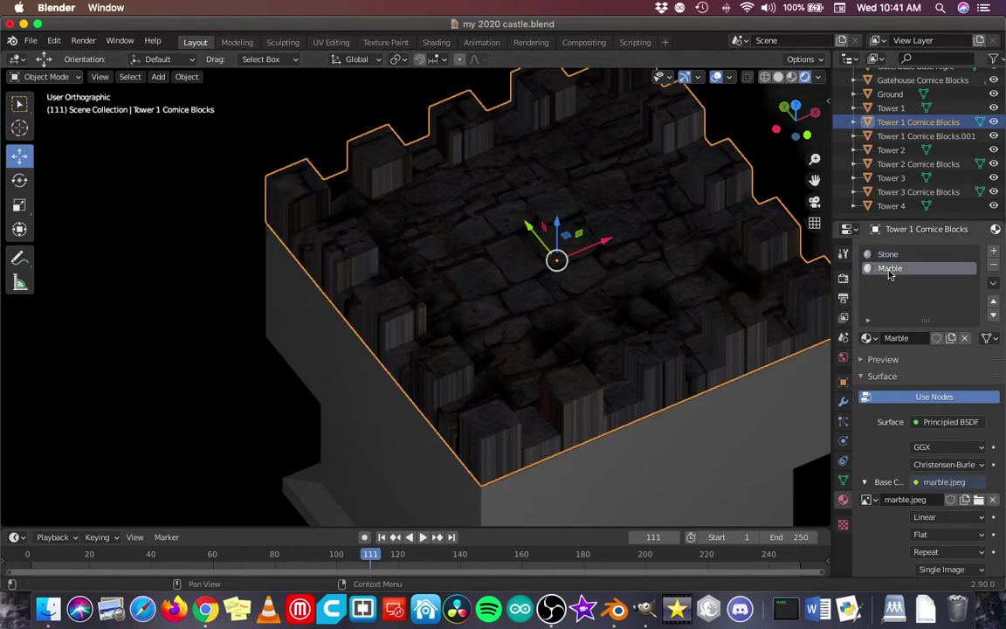
pyautogui.click(995, 266)
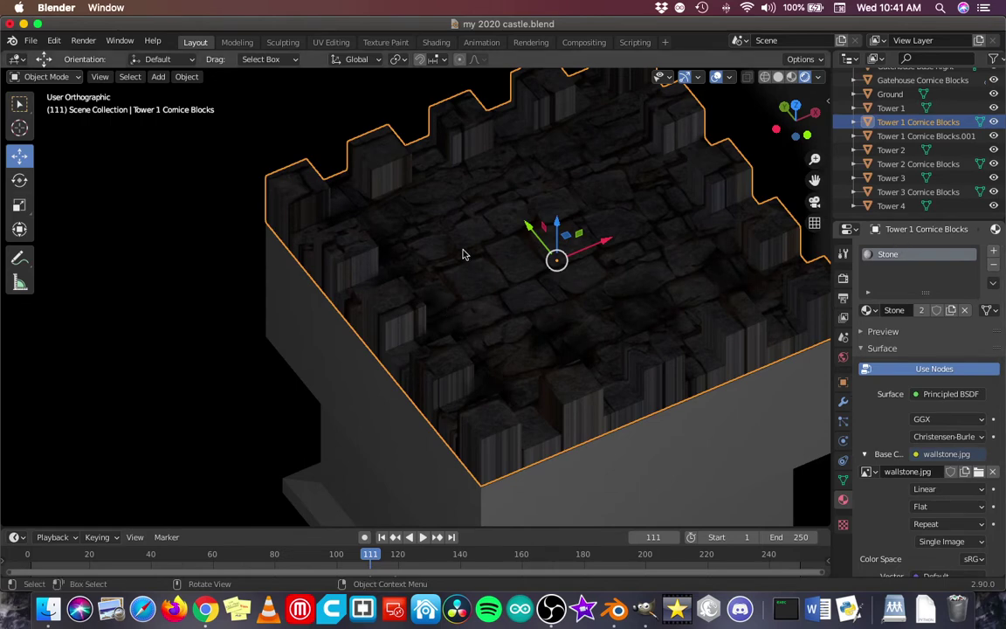
pyautogui.click(996, 253)
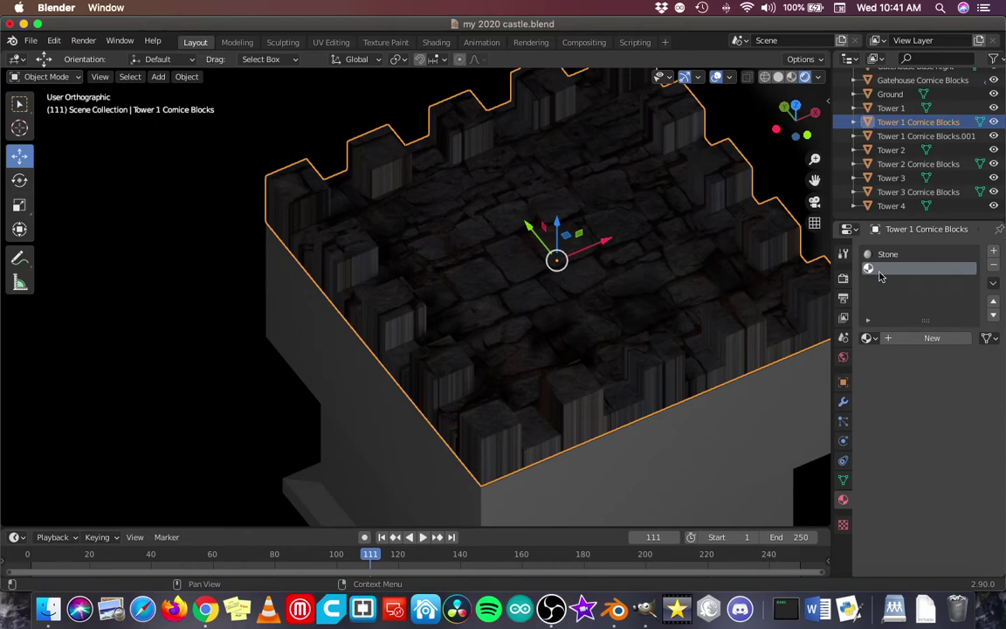
pyautogui.click(868, 338)
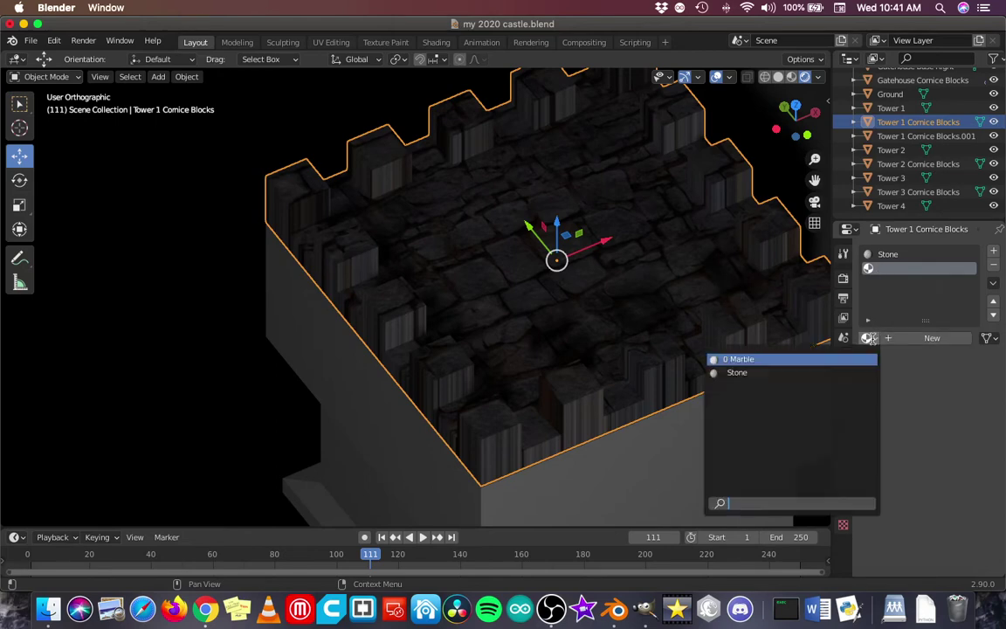
pyautogui.click(742, 358)
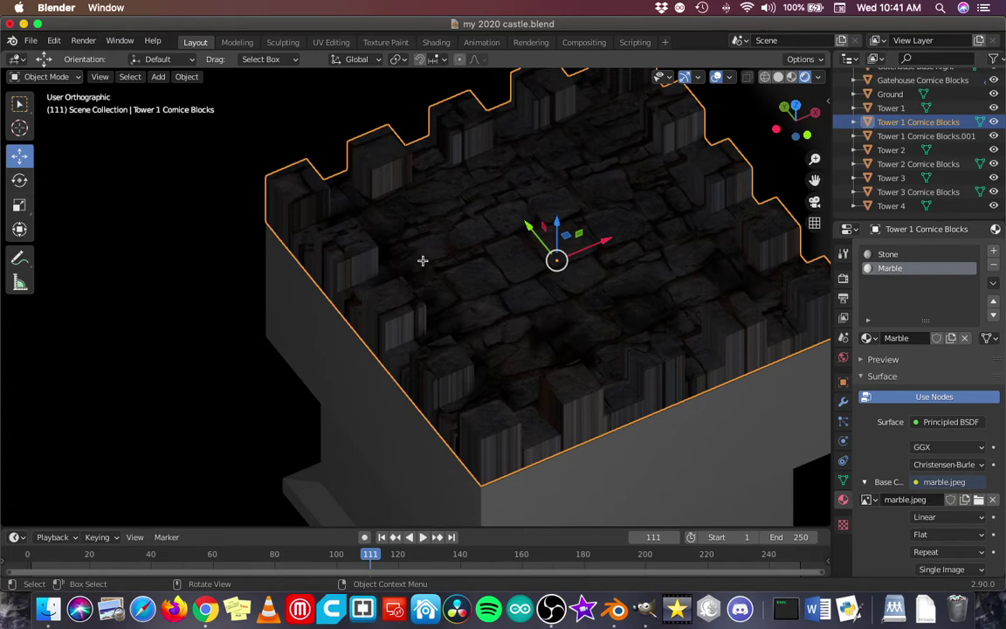
# Step: Enter Edit Mode on Tower 1 Cornice Blocks, select some top faces, and go to front view
pyautogui.press('Tab')
pyautogui.moveTo(424, 267); pyautogui.dragTo(384, 337, button='middle')
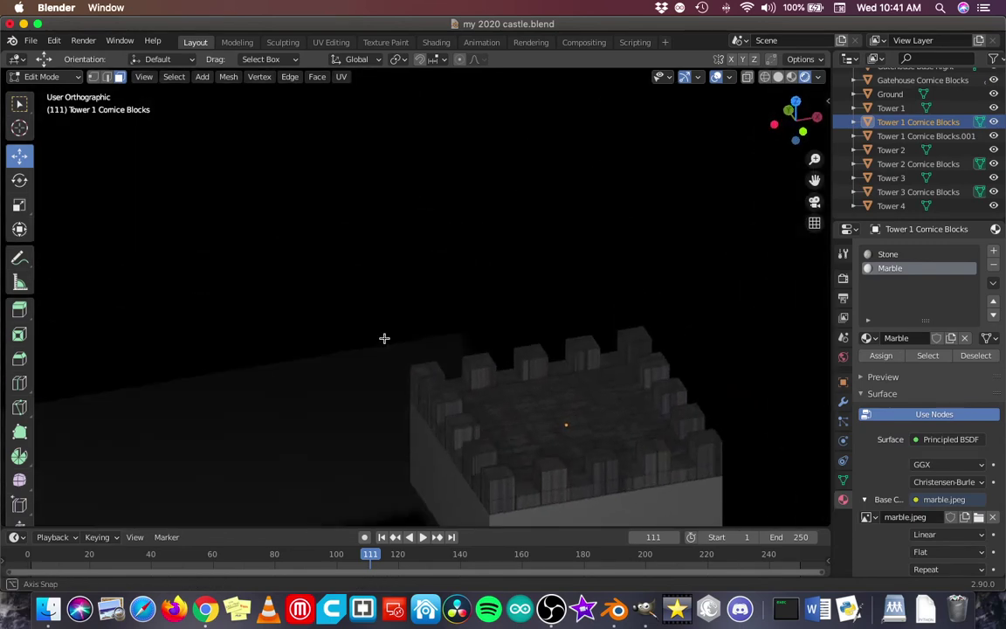
pyautogui.click(506, 483)
pyautogui.keyDown('shift'); pyautogui.click(606, 474); pyautogui.keyUp('shift')
pyautogui.keyDown('shift'); pyautogui.click(607, 474); pyautogui.keyUp('shift')
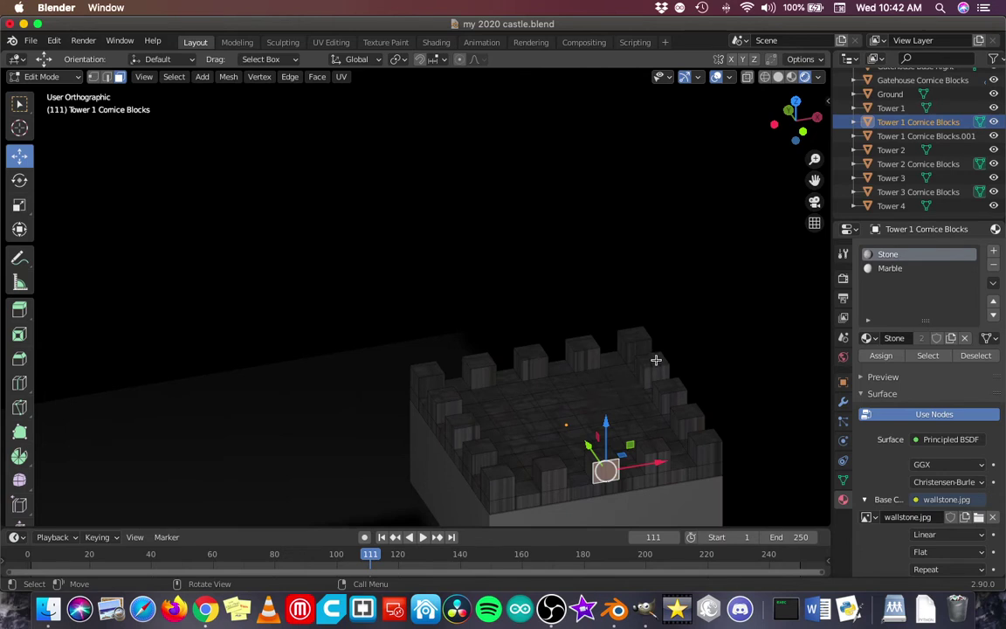
pyautogui.press('KP_1')
pyautogui.scroll(-3, 609, 380)
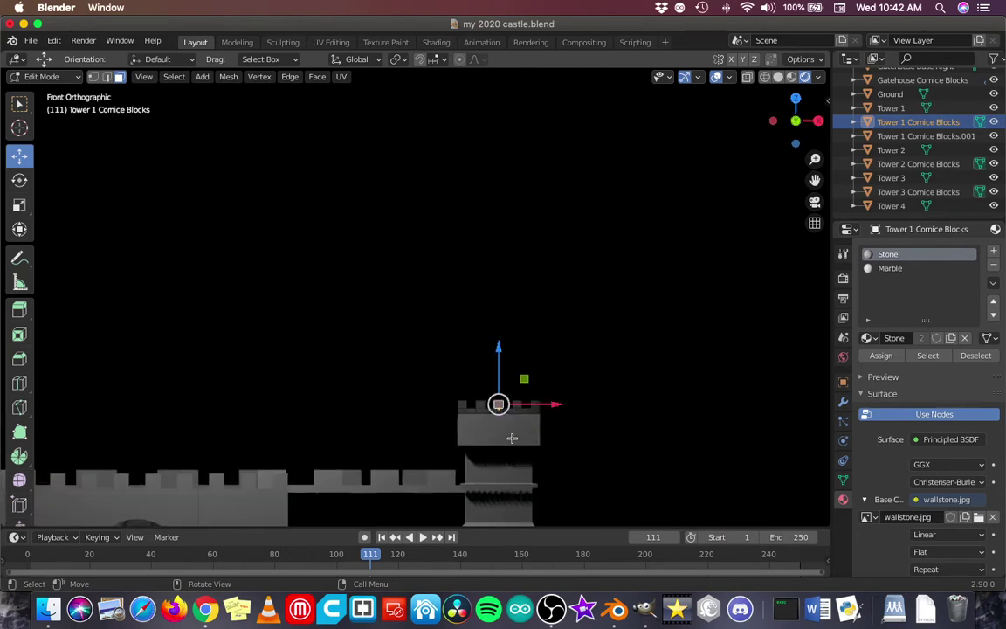
pyautogui.keyDown('shift'); pyautogui.moveTo(507, 439); pyautogui.dragTo(569, 245, button='middle'); pyautogui.keyUp('shift')
pyautogui.moveTo(480, 216); pyautogui.dragTo(544, 258, button='middle')
pyautogui.scroll(2, 528, 250)
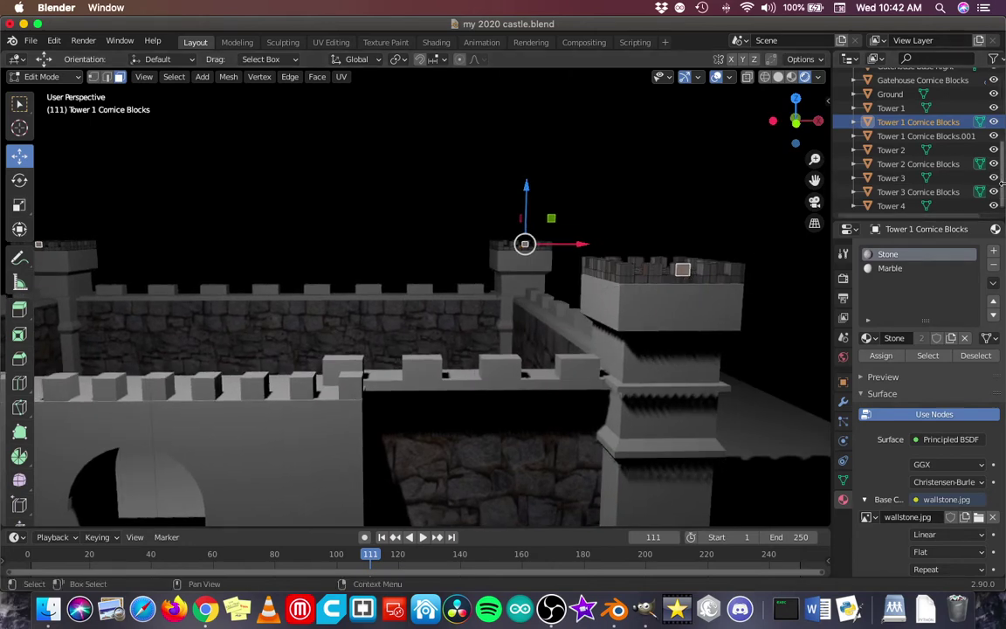
# Step: Hide the other tower and cornice objects in the Outliner and center the tower in front view
pyautogui.moveTo(993, 137); pyautogui.dragTo(993, 206)
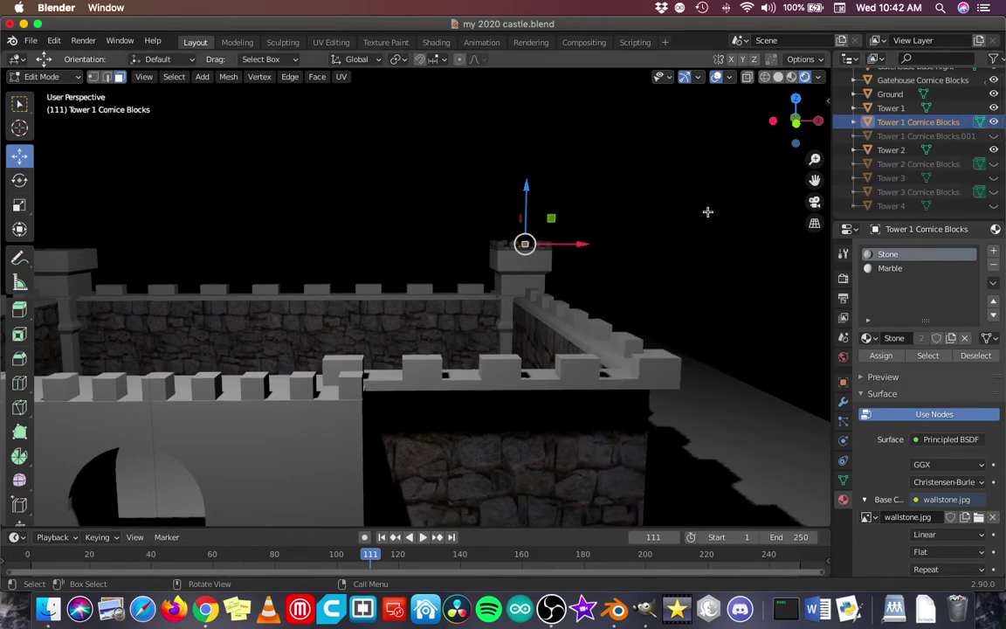
pyautogui.scroll(3, 523, 243)
pyautogui.keyDown('shift'); pyautogui.moveTo(582, 238); pyautogui.dragTo(563, 251, button='middle'); pyautogui.keyUp('shift')
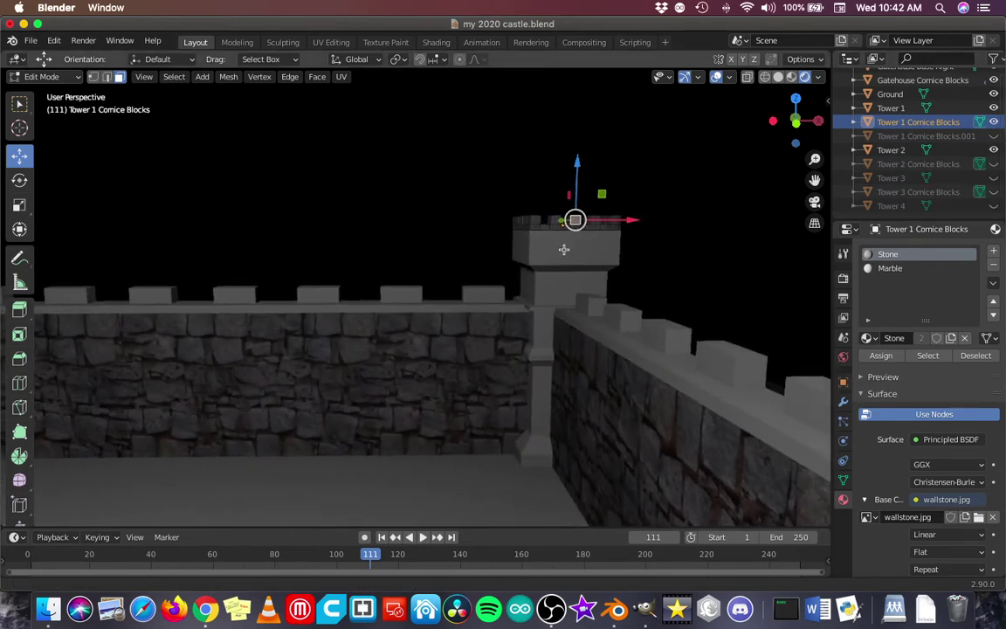
pyautogui.press('KP_1')
pyautogui.scroll(1, 571, 208)
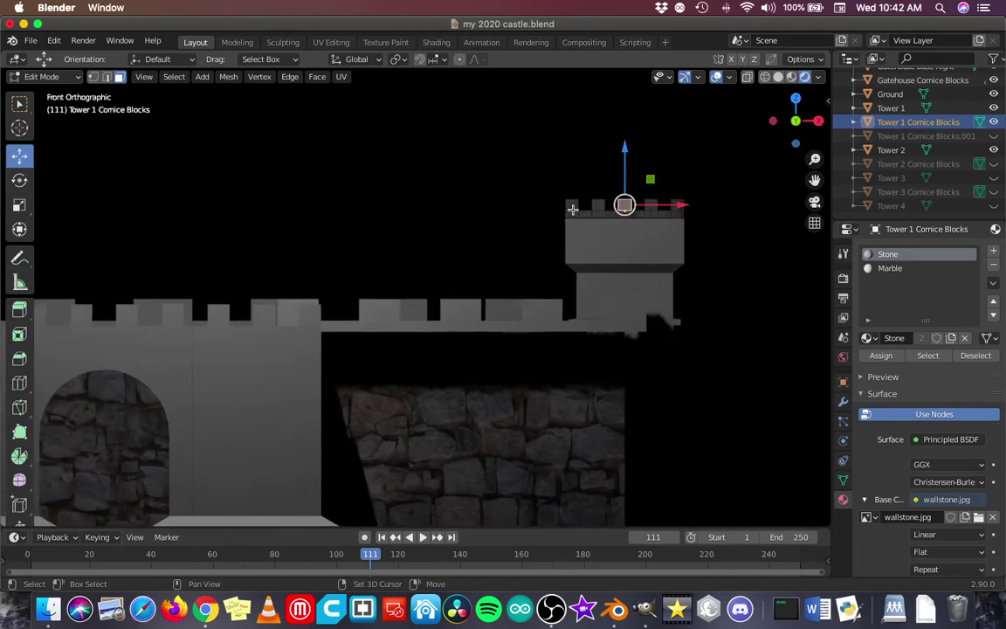
pyautogui.scroll(3, 572, 208)
pyautogui.keyDown('shift'); pyautogui.moveTo(599, 207); pyautogui.dragTo(417, 270, button='middle'); pyautogui.keyUp('shift')
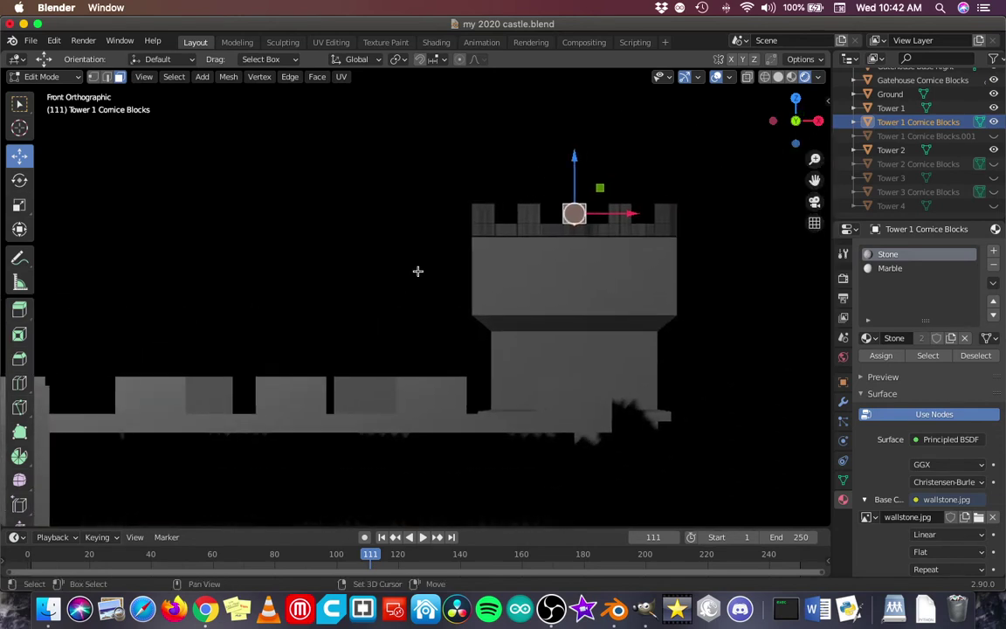
# Step: Switch to wireframe and box-select the raised battlement blocks along the tower top
pyautogui.press('z')
pyautogui.click(414, 186)
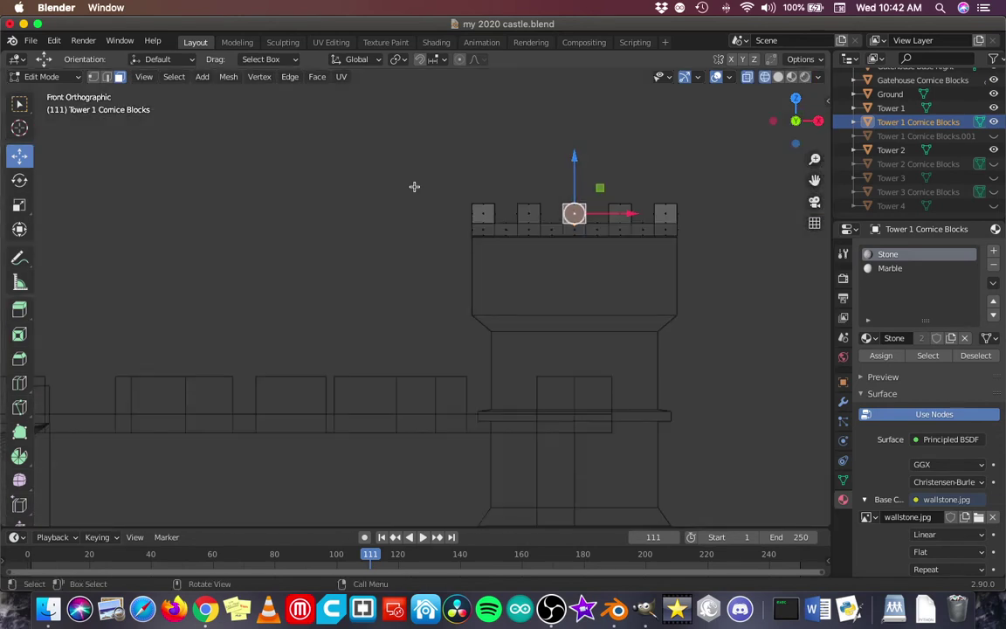
pyautogui.moveTo(712, 171); pyautogui.dragTo(447, 218)
pyautogui.moveTo(474, 217); pyautogui.dragTo(536, 294, button='middle')
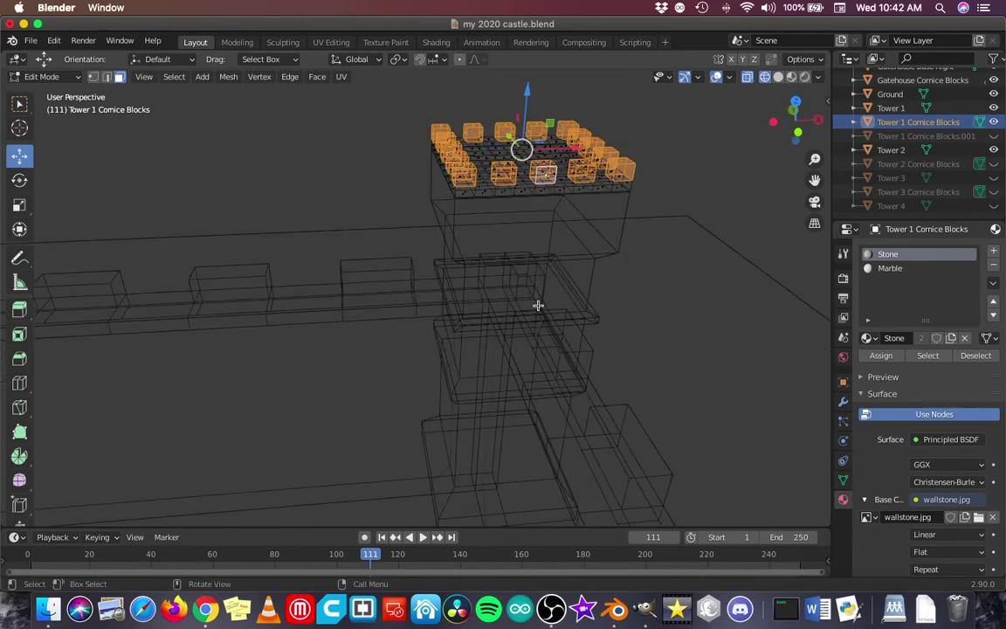
# Step: In Material Preview, assign the Marble slot to the selected battlement blocks
pyautogui.press('z')
pyautogui.click(549, 386)
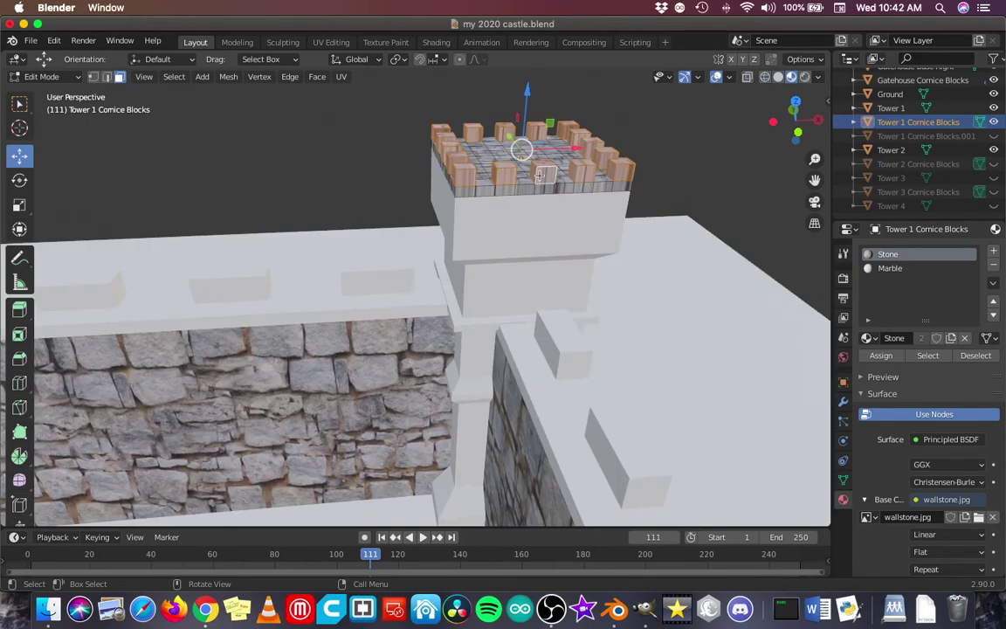
pyautogui.scroll(5, 489, 175)
pyautogui.keyDown('shift'); pyautogui.scroll(6, 501, 177); pyautogui.keyUp('shift')
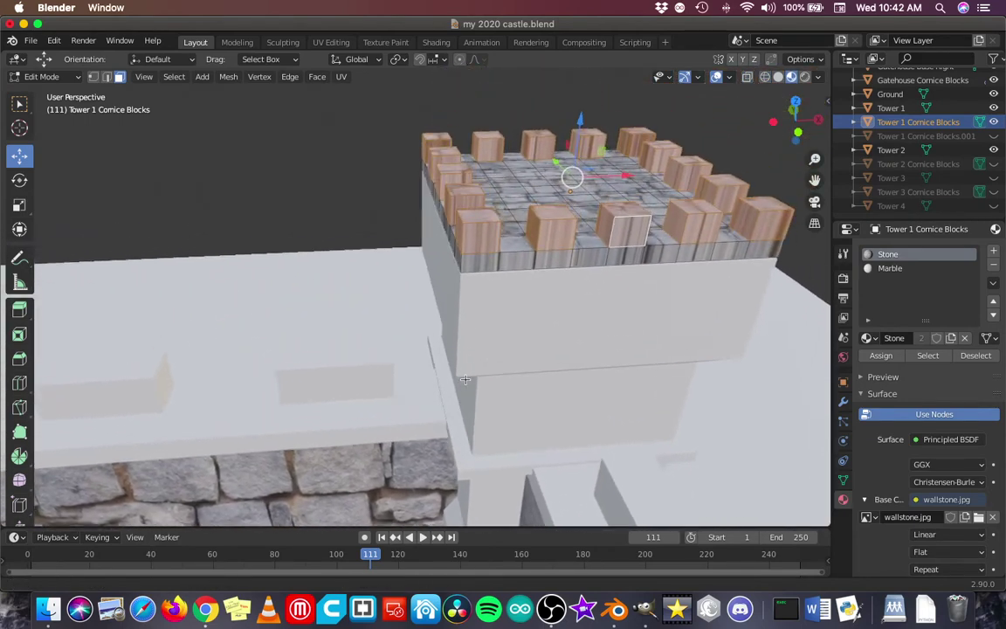
pyautogui.moveTo(501, 186); pyautogui.dragTo(371, 321, button='middle')
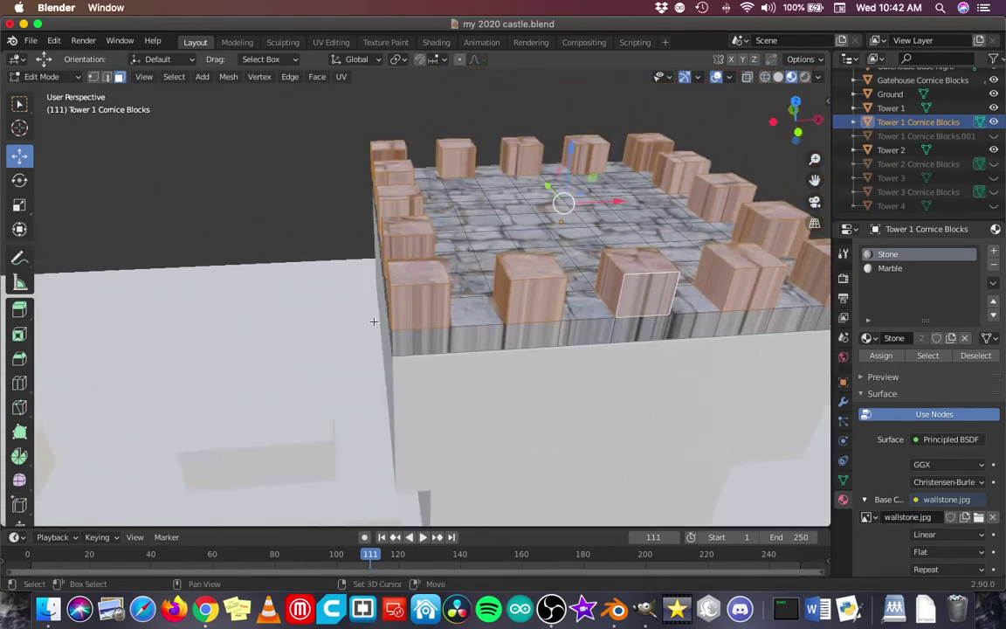
pyautogui.click(894, 270)
pyautogui.click(882, 359)
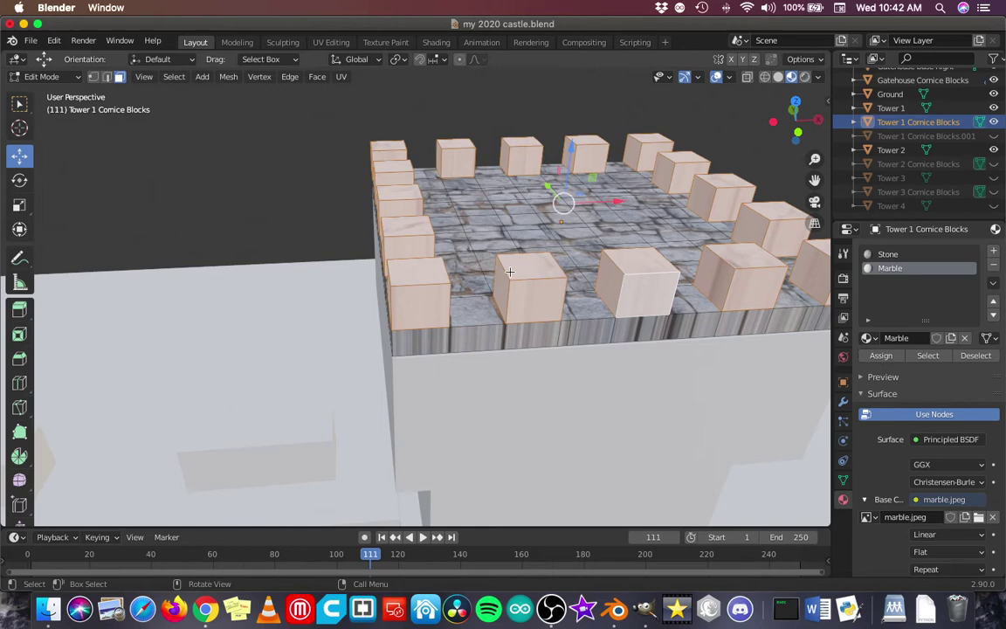
pyautogui.moveTo(450, 232); pyautogui.dragTo(426, 230, button='middle')
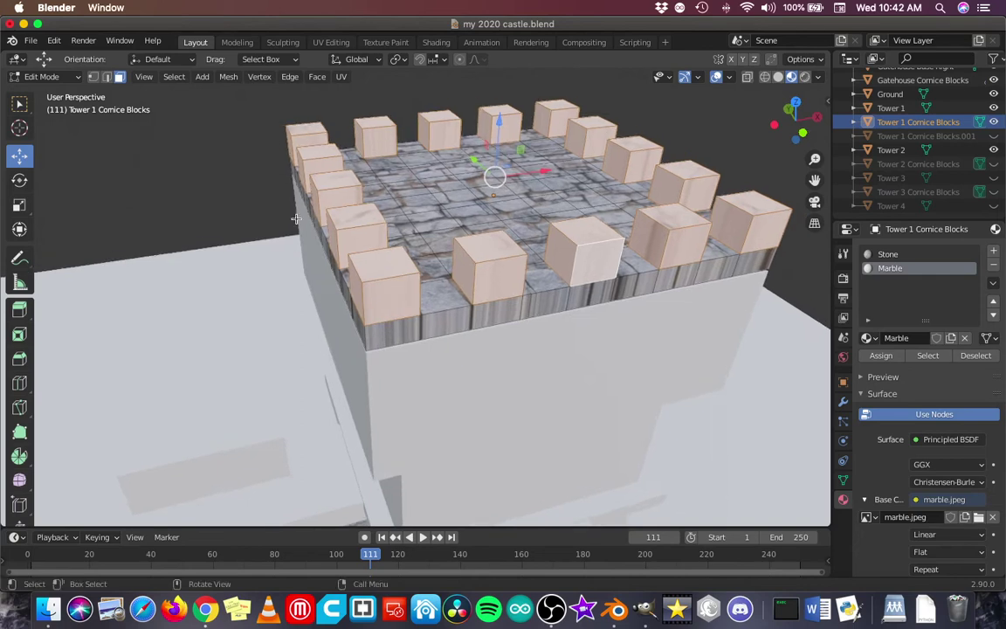
pyautogui.scroll(3, 327, 201)
pyautogui.scroll(2, 333, 205)
pyautogui.moveTo(333, 207); pyautogui.dragTo(675, 322, button='middle')
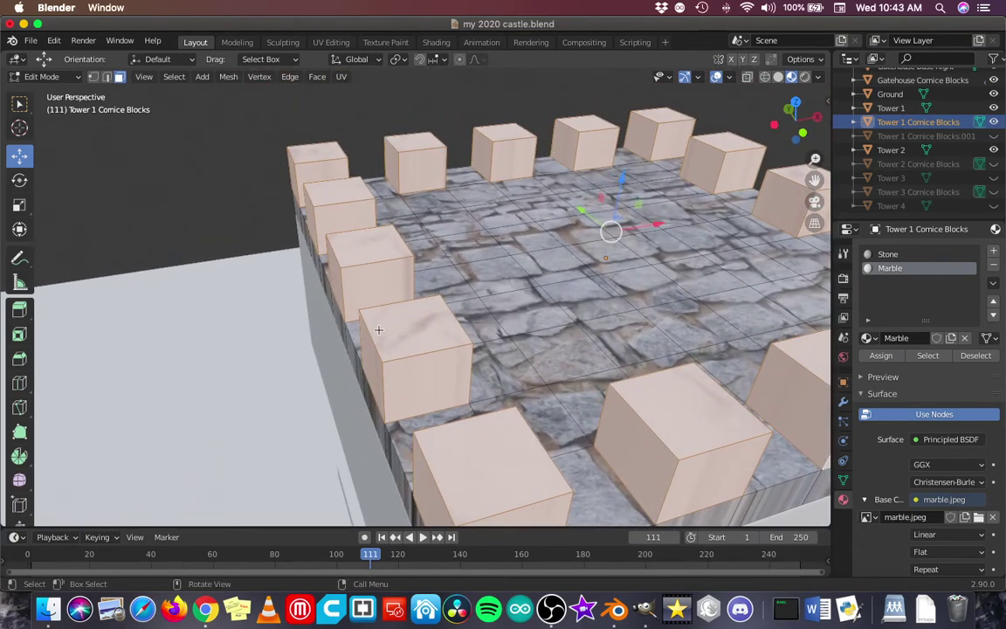
# Step: Deselect the battlement blocks, then select the entire cornice block mesh with A
pyautogui.hotkey('alt', 'a')
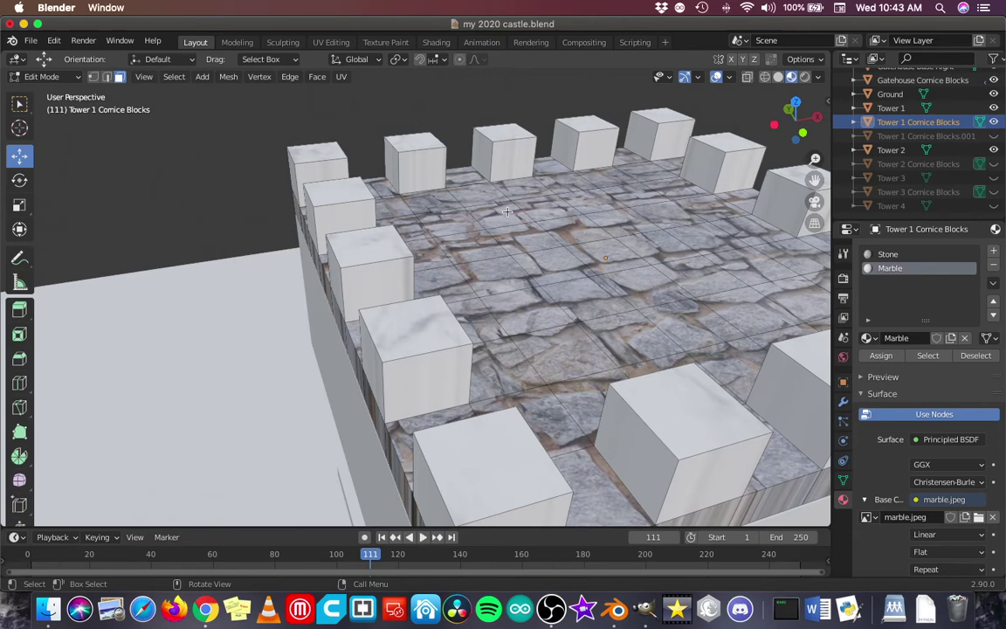
pyautogui.press('a')
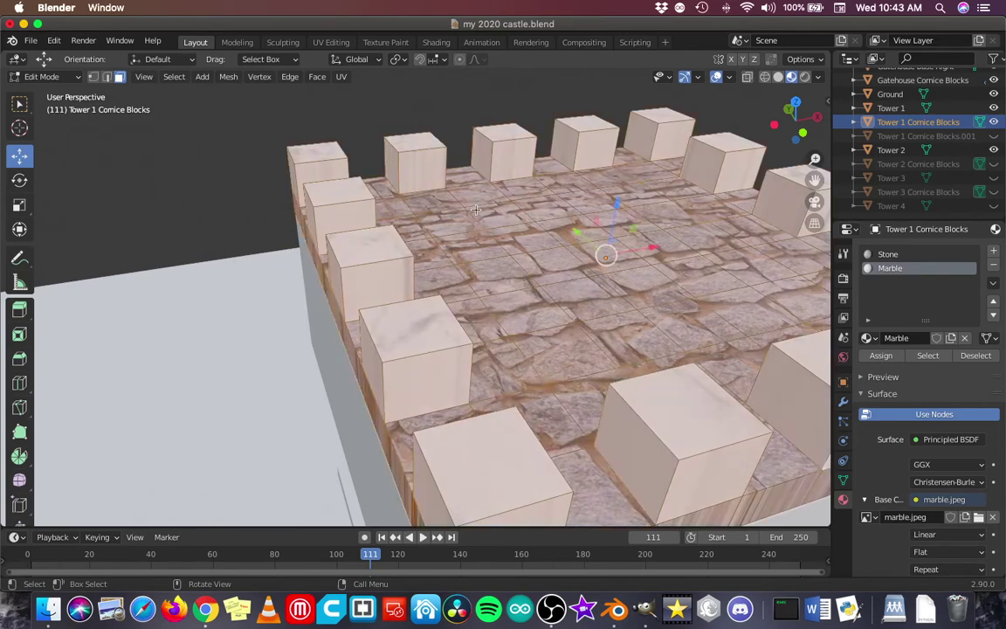
pyautogui.hotkey('alt', 'a')
pyautogui.press('a')
# Step: Open the UV Editing workspace and frame the tower top and side wall in its 3D viewport
pyautogui.click(316, 44)
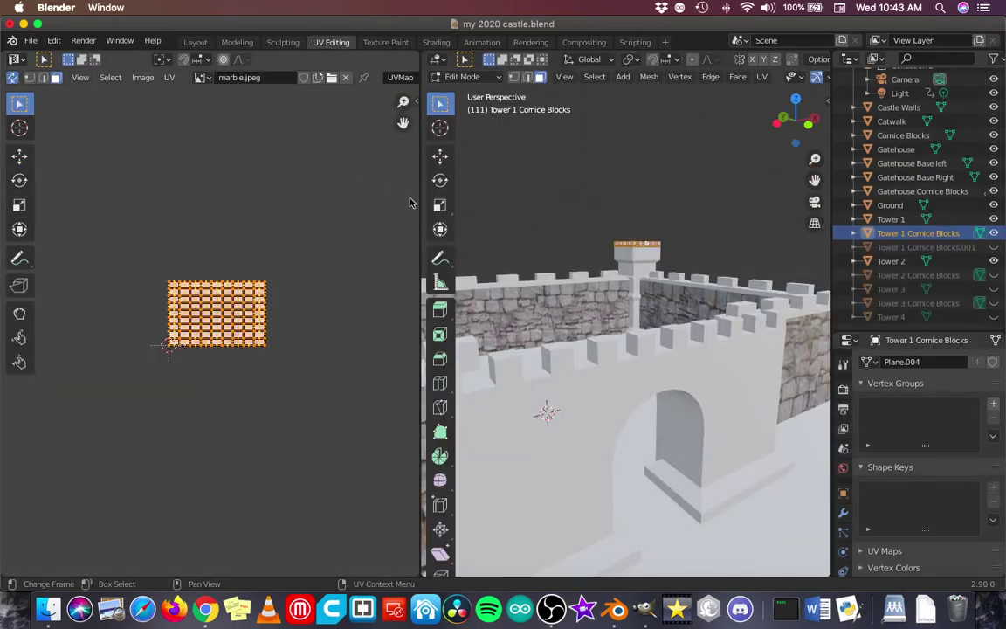
pyautogui.scroll(6, 657, 248)
pyautogui.scroll(3, 658, 248)
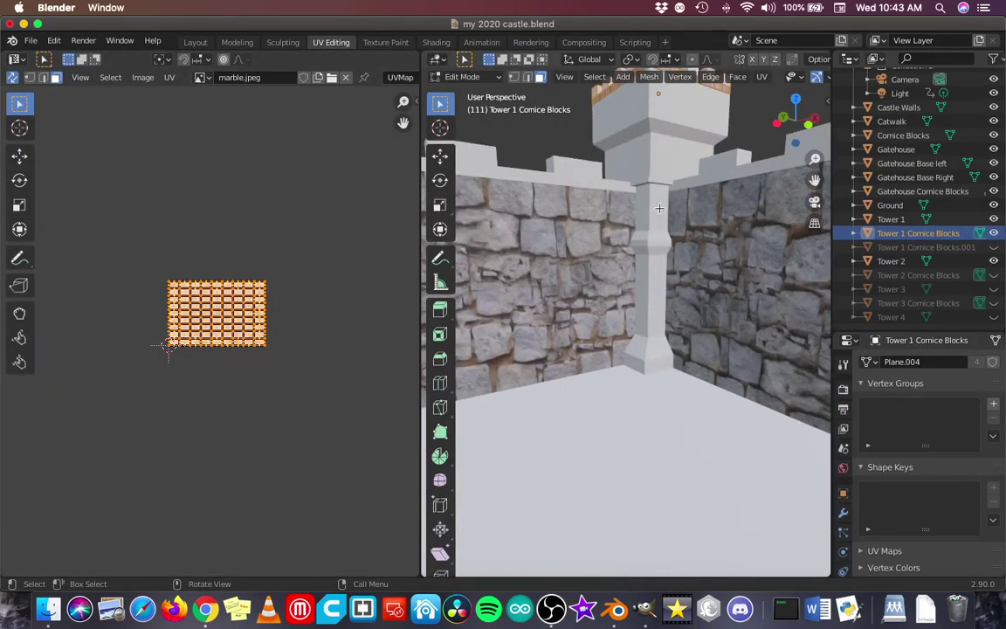
pyautogui.moveTo(657, 248); pyautogui.dragTo(578, 411, button='middle')
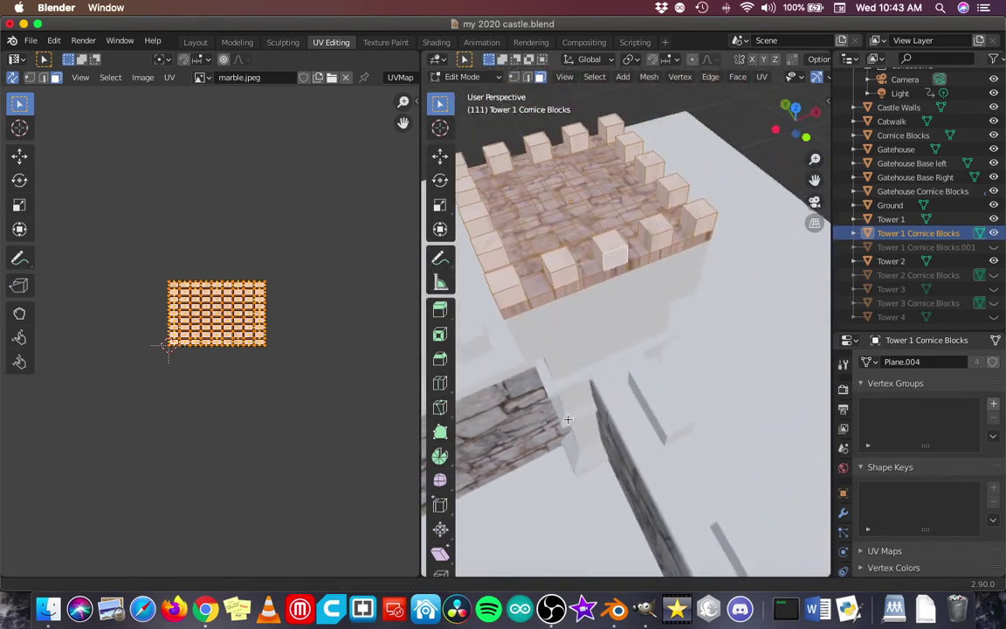
pyautogui.scroll(-2, 573, 416)
pyautogui.scroll(3, 559, 282)
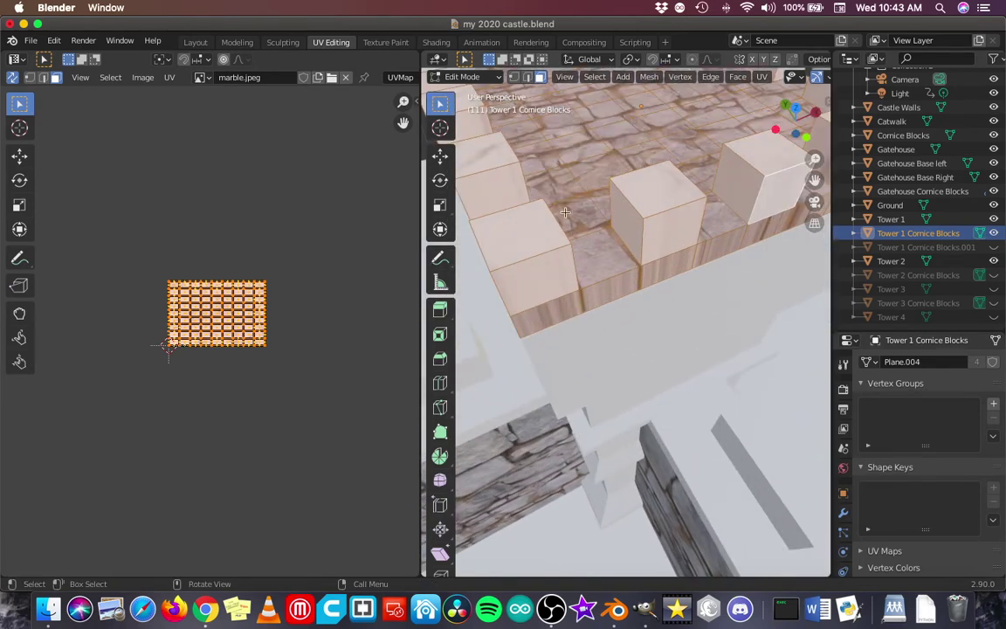
pyautogui.moveTo(531, 202); pyautogui.dragTo(568, 220, button='middle')
pyautogui.scroll(-3, 576, 227)
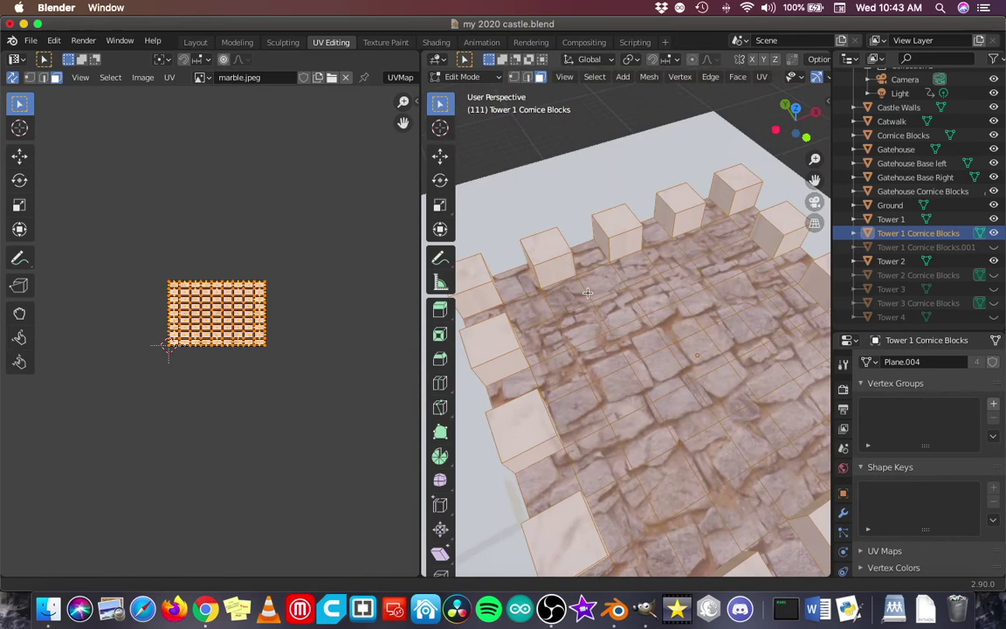
pyautogui.scroll(3, 593, 236)
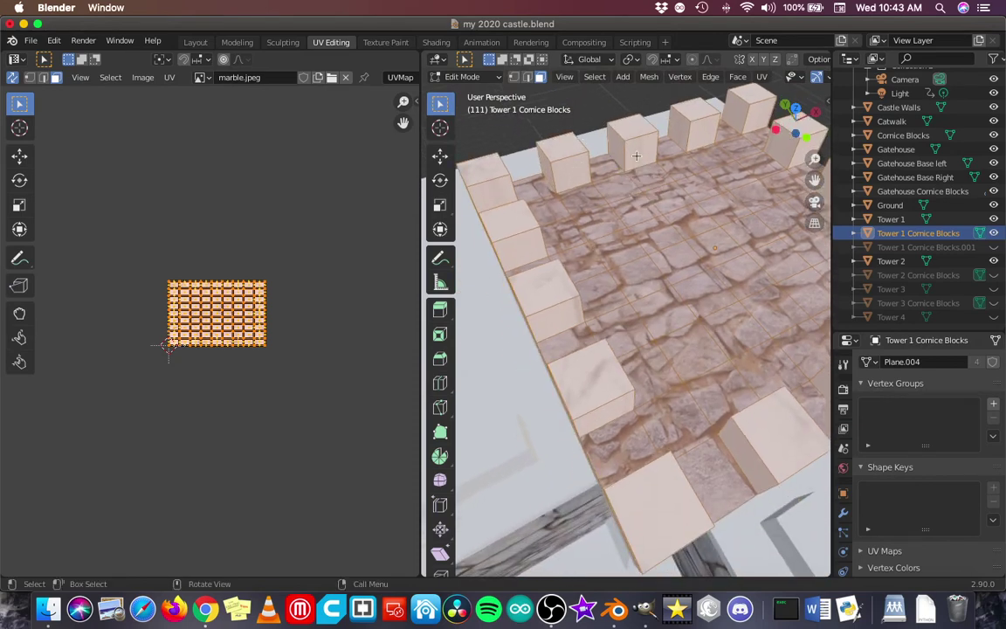
pyautogui.keyDown('shift'); pyautogui.moveTo(666, 147); pyautogui.dragTo(620, 205, button='middle'); pyautogui.keyUp('shift')
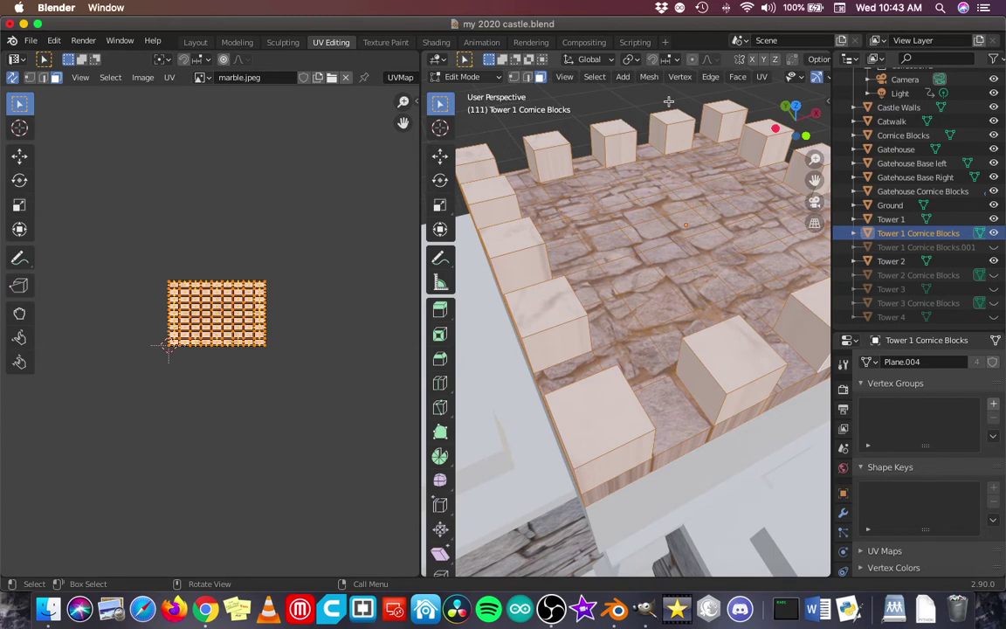
# Step: Apply Cube Projection to the cornice UVs and scale the UV layout up about 3.84 times
pyautogui.click(761, 78)
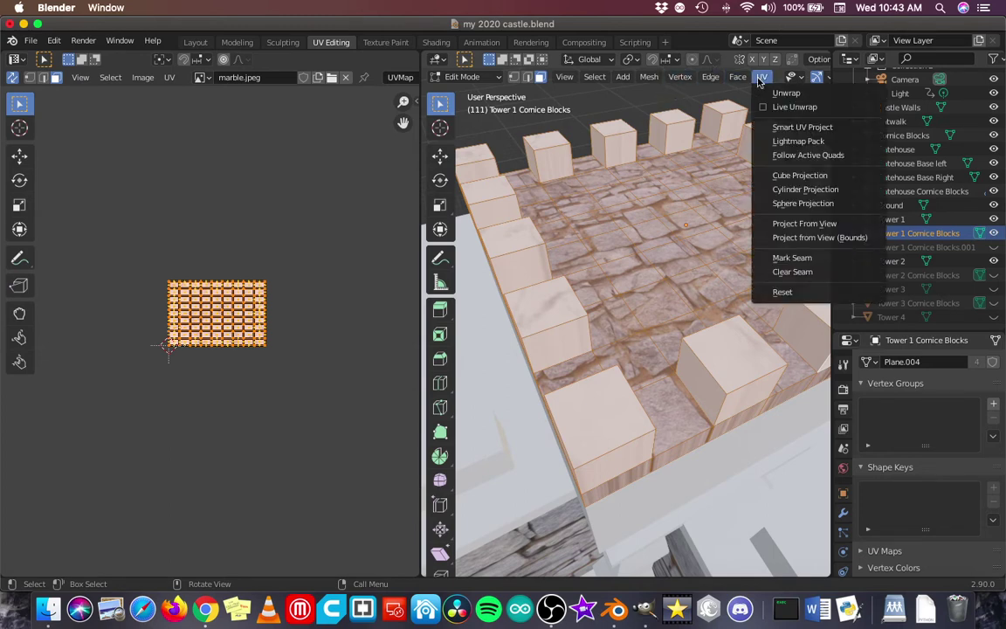
pyautogui.click(797, 178)
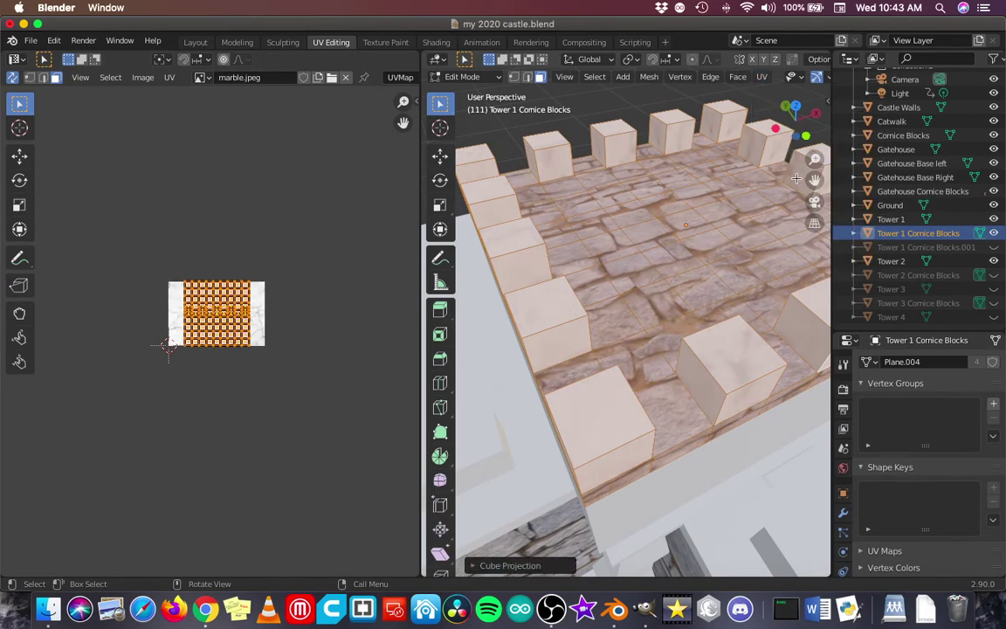
pyautogui.scroll(5, 690, 144)
pyautogui.scroll(-5, 646, 166)
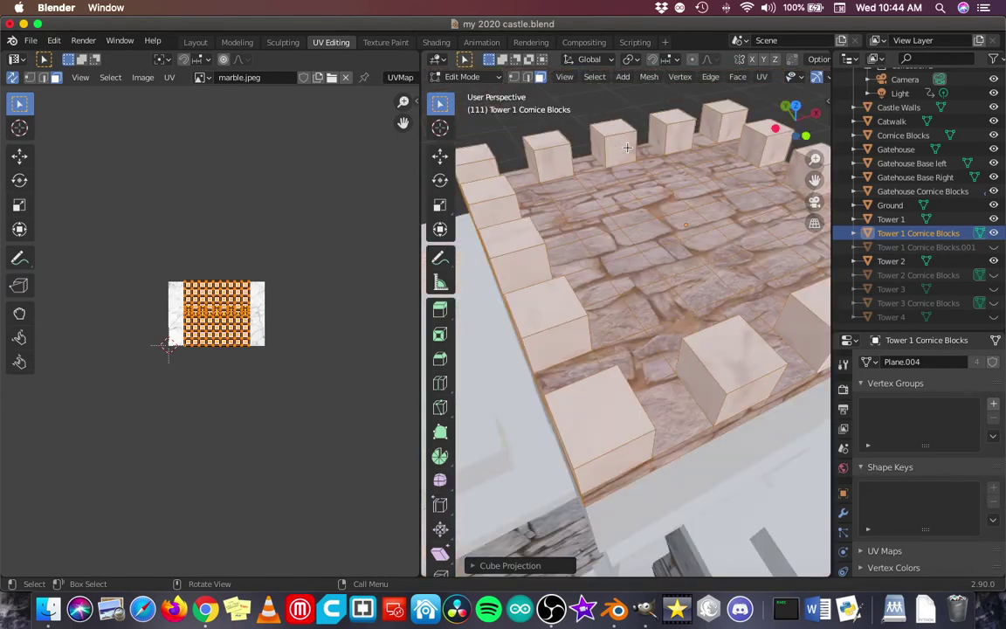
pyautogui.moveTo(643, 184); pyautogui.dragTo(636, 237, button='middle')
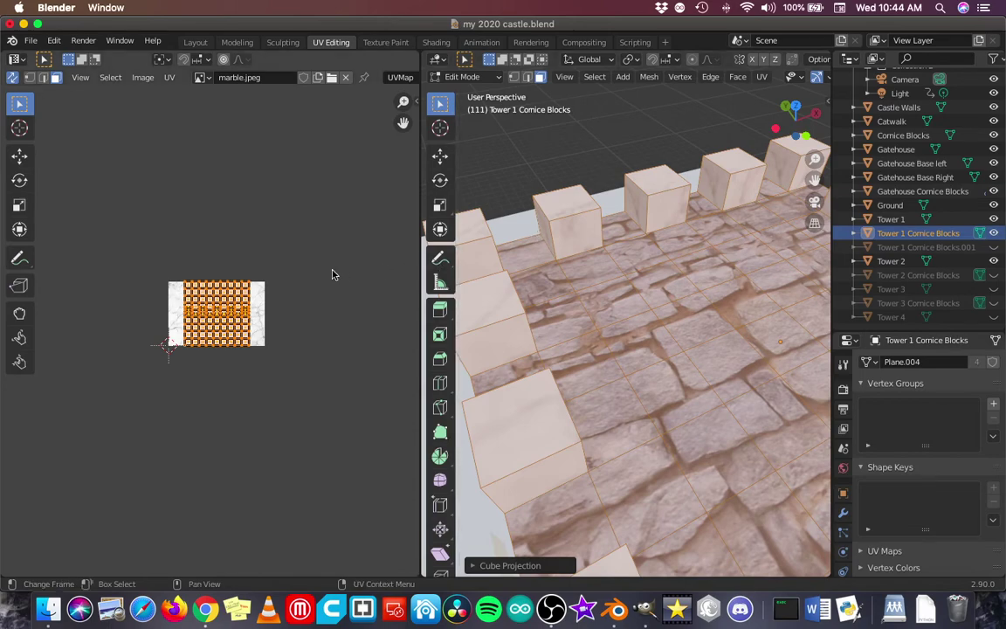
pyautogui.press('s')
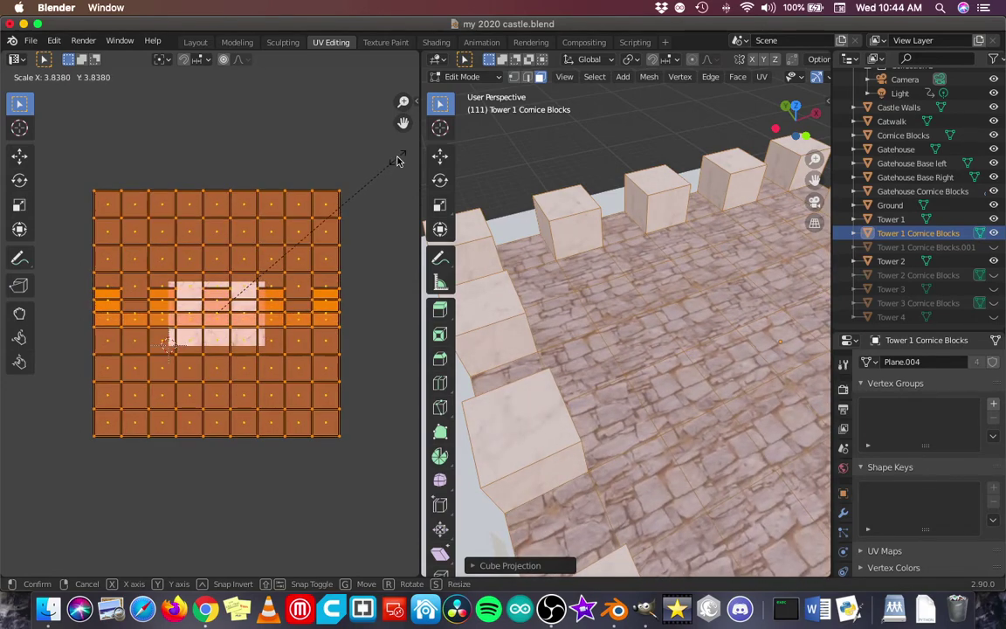
pyautogui.click(396, 159)
# Step: Deselect all and orbit the tower top to inspect the marble cubes and finely tiled cobblestone floor
pyautogui.moveTo(555, 354); pyautogui.dragTo(626, 388, button='middle')
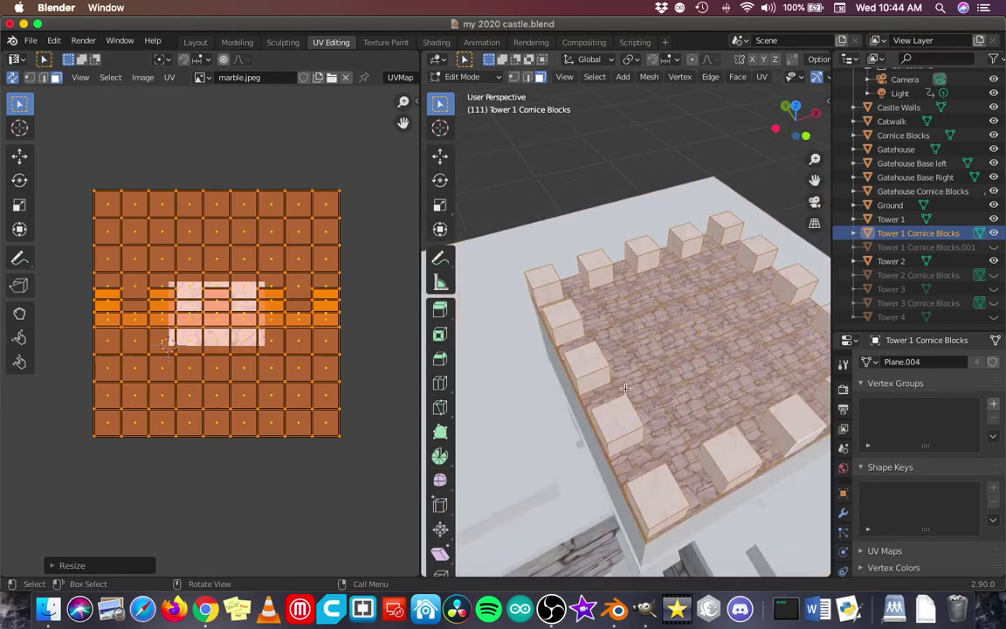
pyautogui.hotkey('alt', 'a')
pyautogui.moveTo(595, 333)
pyautogui.mouseDown(button='middle')
pyautogui.moveTo(644, 346)
pyautogui.moveTo(602, 349)
pyautogui.mouseUp(button='middle')
pyautogui.scroll(5, 591, 351)
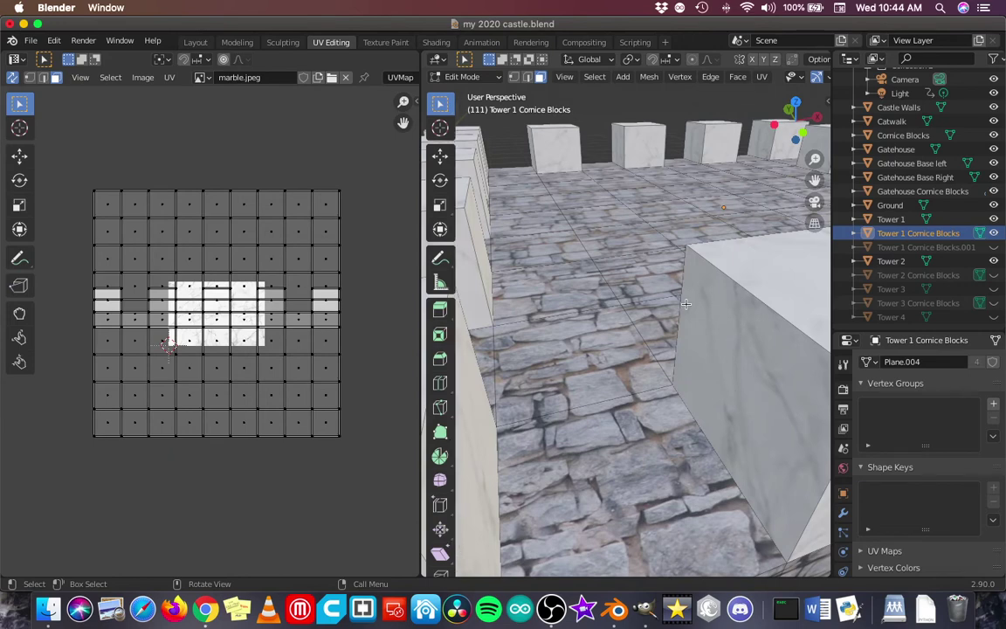
pyautogui.scroll(-4, 629, 278)
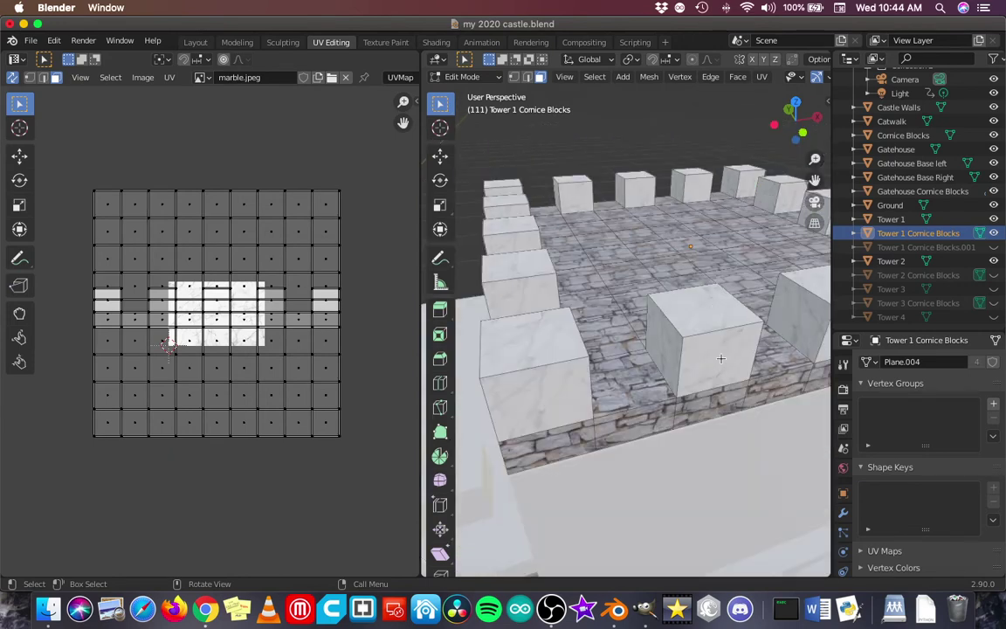
pyautogui.moveTo(720, 358); pyautogui.dragTo(707, 342, button='middle')
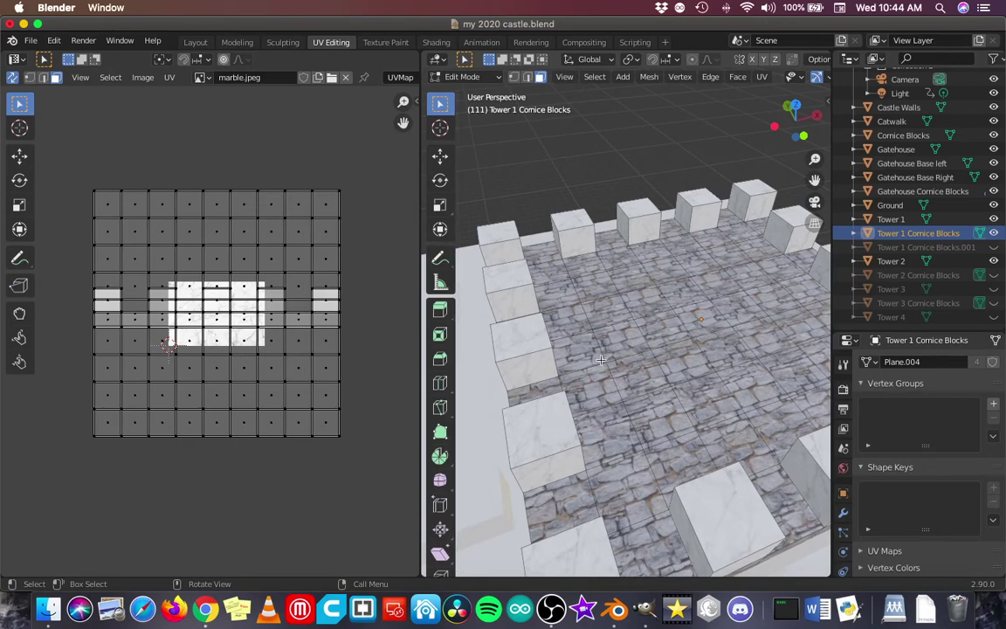
pyautogui.moveTo(605, 356)
pyautogui.mouseDown(button='middle')
pyautogui.moveTo(676, 376)
pyautogui.moveTo(596, 354)
pyautogui.mouseUp(button='middle')
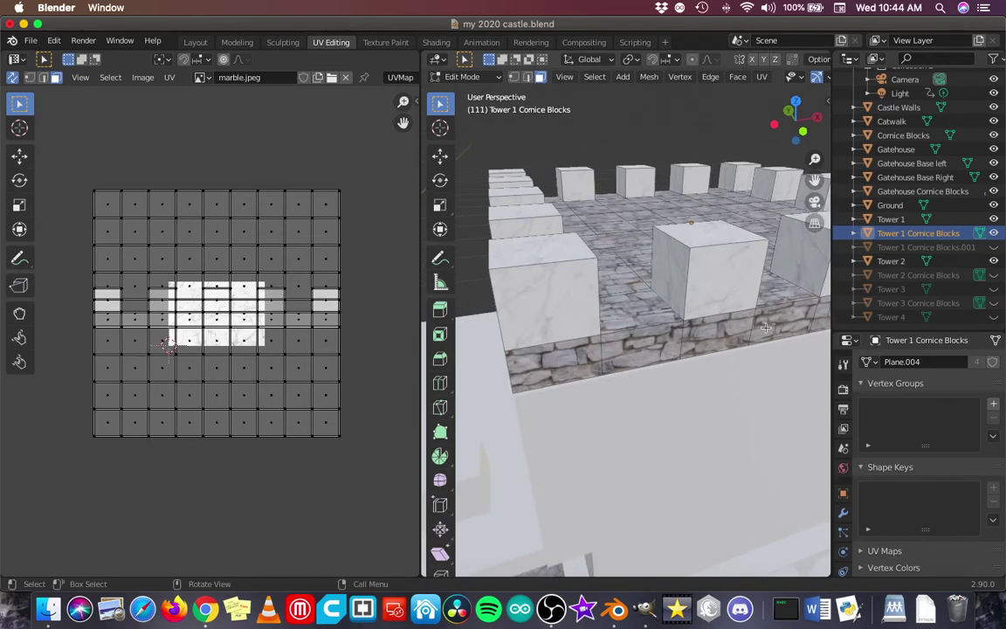
pyautogui.moveTo(507, 328); pyautogui.dragTo(601, 359, button='middle')
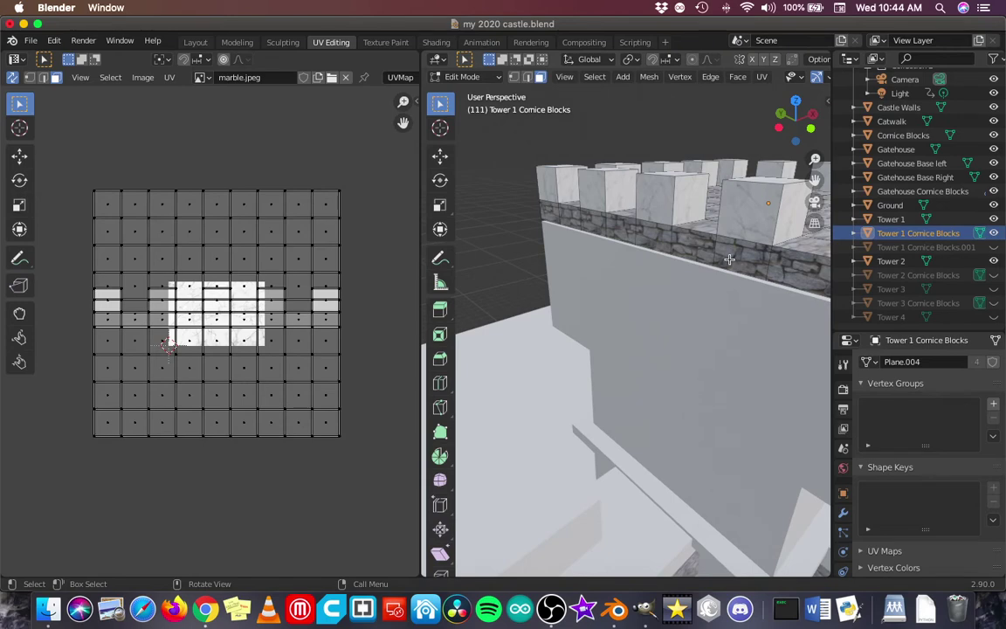
pyautogui.moveTo(729, 260); pyautogui.dragTo(663, 307, button='middle')
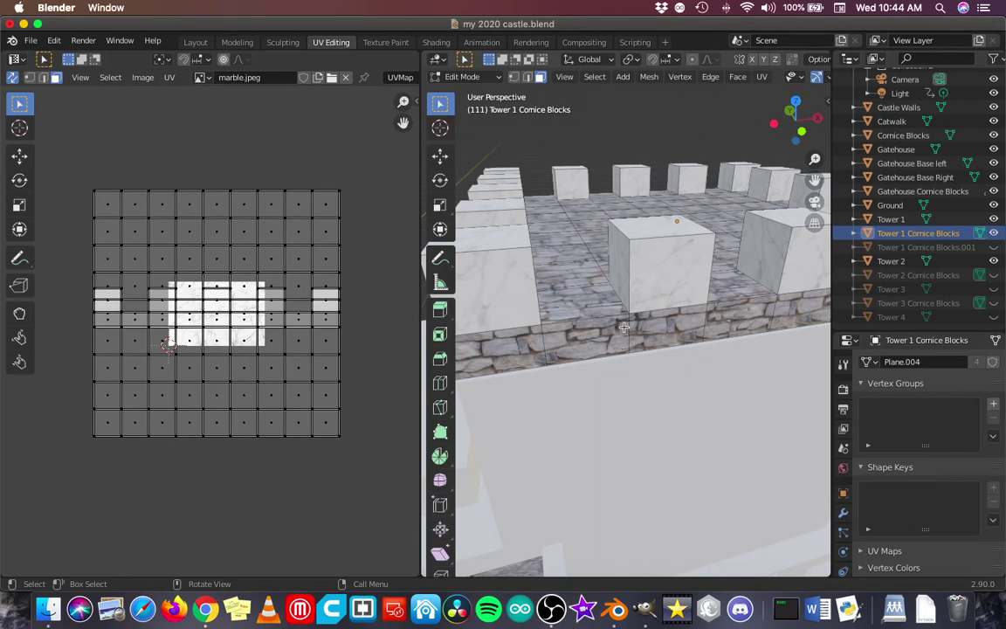
pyautogui.scroll(-5, 624, 326)
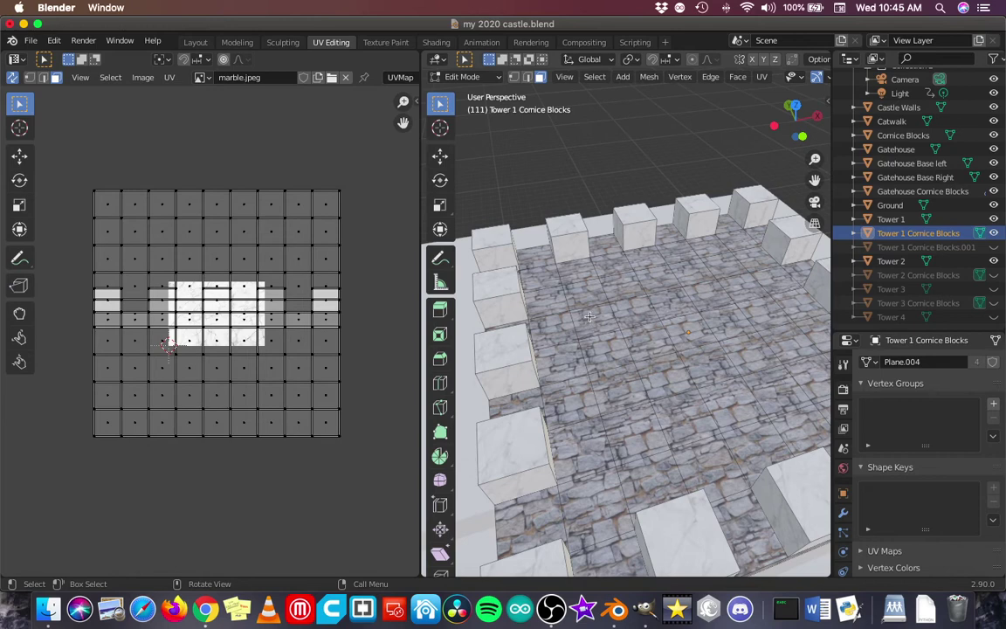
# Step: Pick a floor face, then circle-select the central block of floor faces with C
pyautogui.click(543, 298)
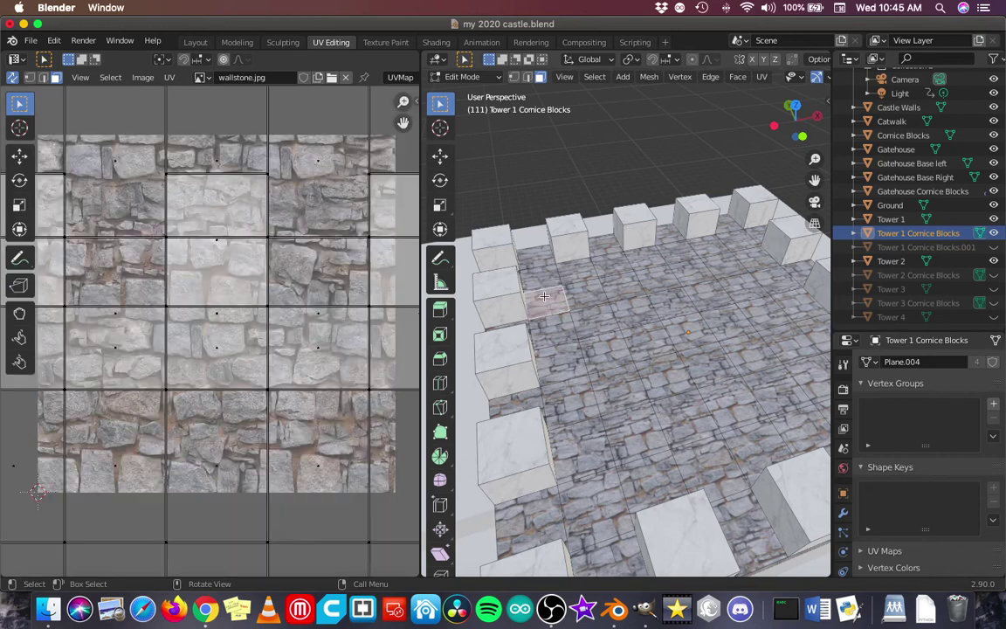
pyautogui.click(597, 285)
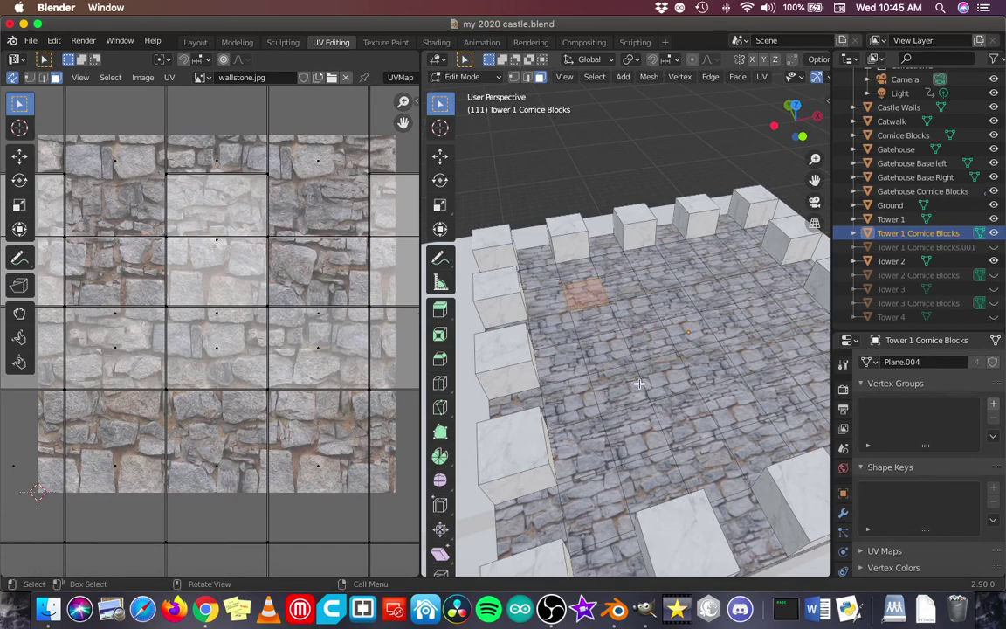
pyautogui.moveTo(597, 326); pyautogui.dragTo(590, 271, button='middle')
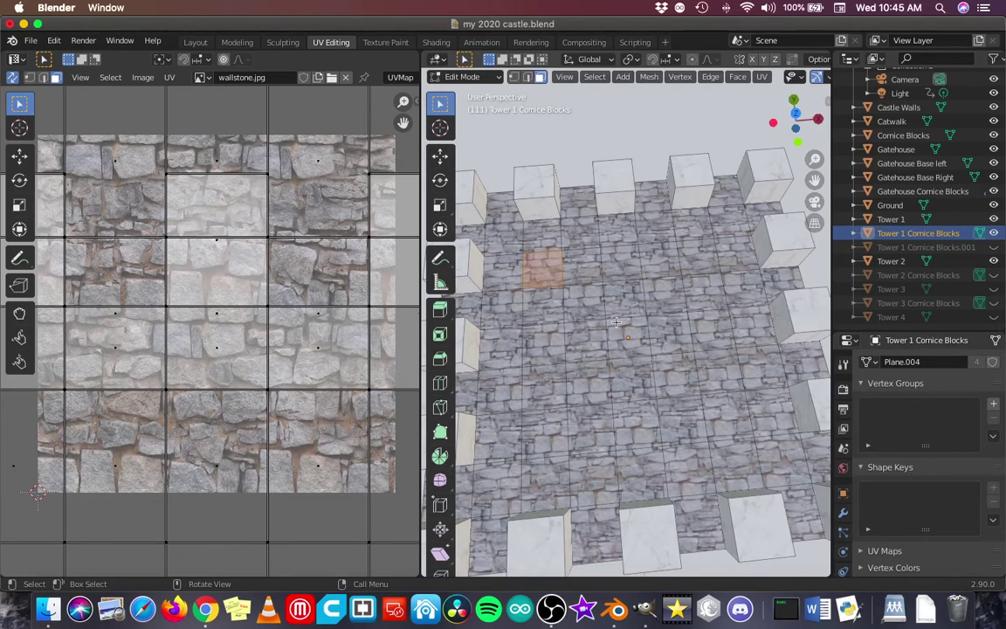
pyautogui.press('c')
pyautogui.moveTo(520, 254)
pyautogui.mouseDown()
pyautogui.moveTo(624, 277)
pyautogui.moveTo(689, 262)
pyautogui.moveTo(681, 374)
pyautogui.moveTo(704, 391)
pyautogui.moveTo(532, 367)
pyautogui.moveTo(478, 388)
pyautogui.moveTo(506, 314)
pyautogui.moveTo(632, 343)
pyautogui.mouseUp()
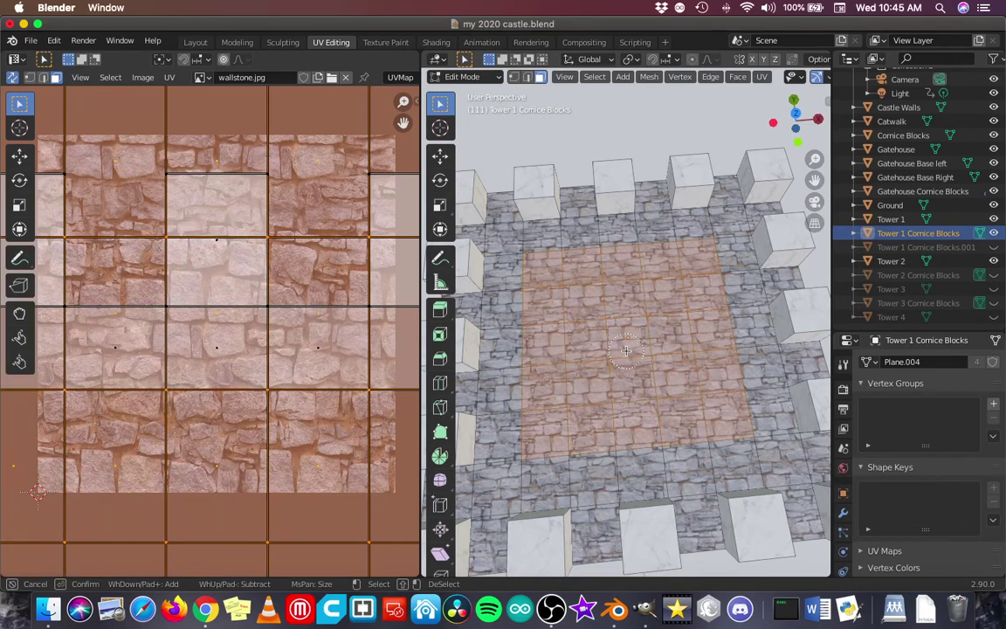
pyautogui.rightClick(611, 350)
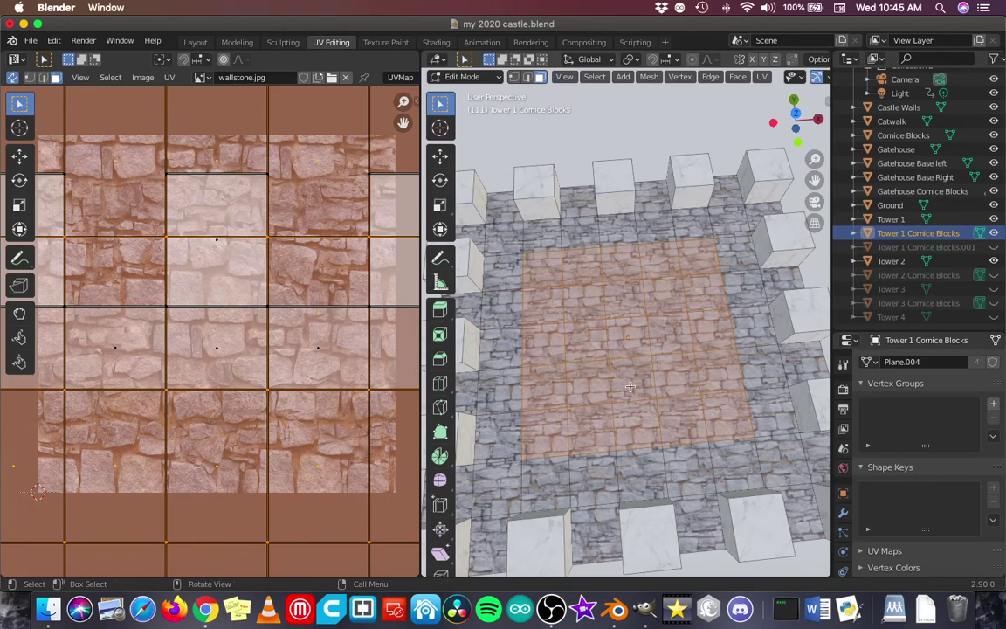
pyautogui.moveTo(630, 386); pyautogui.dragTo(629, 353, button='middle')
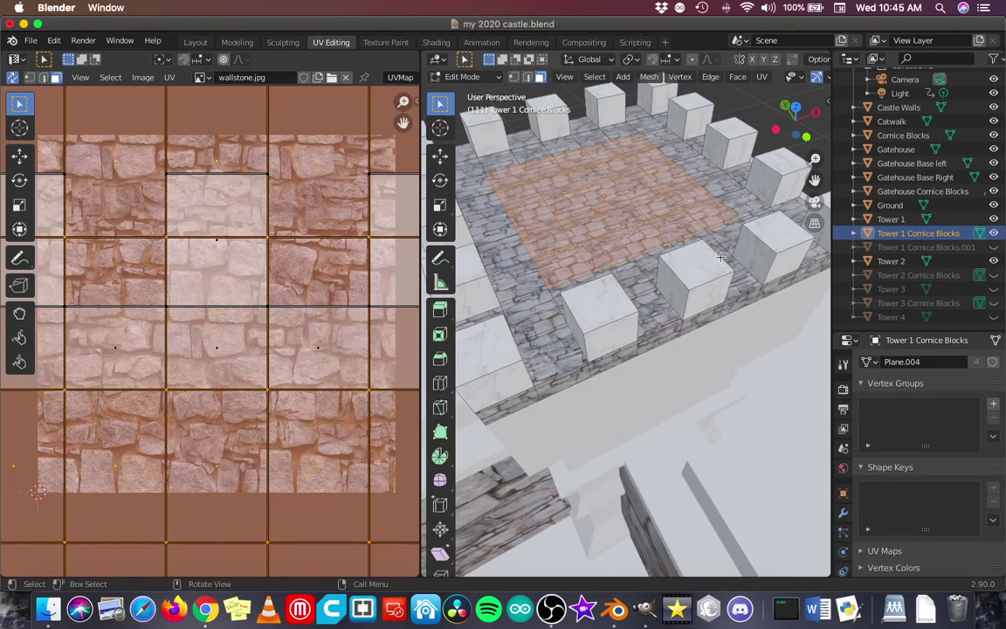
# Step: In Object Mode, add a third material slot holding a new material named 'Wood'
pyautogui.press('Tab')
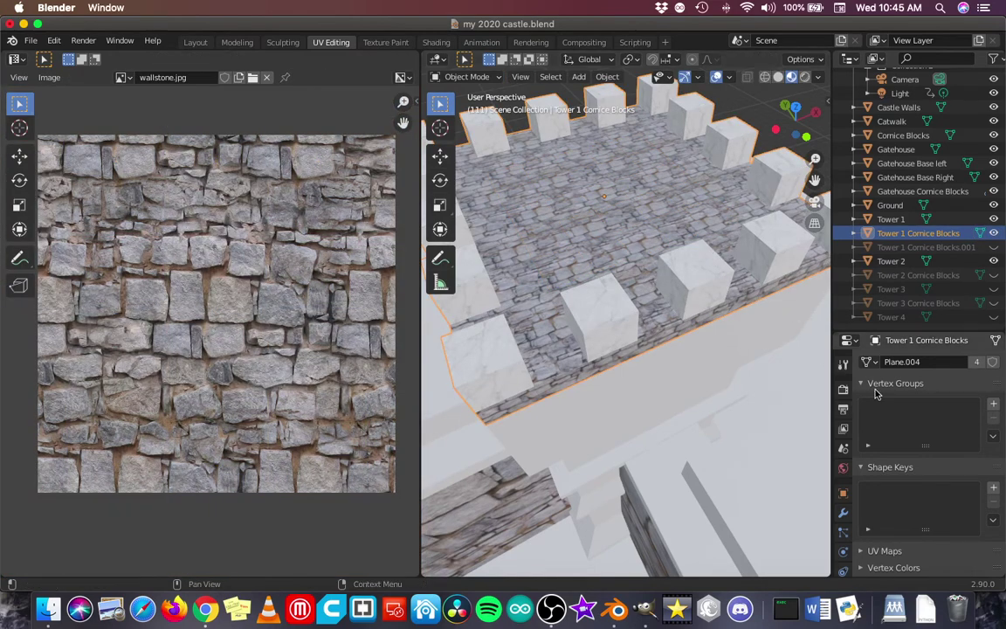
pyautogui.scroll(-3, 845, 479)
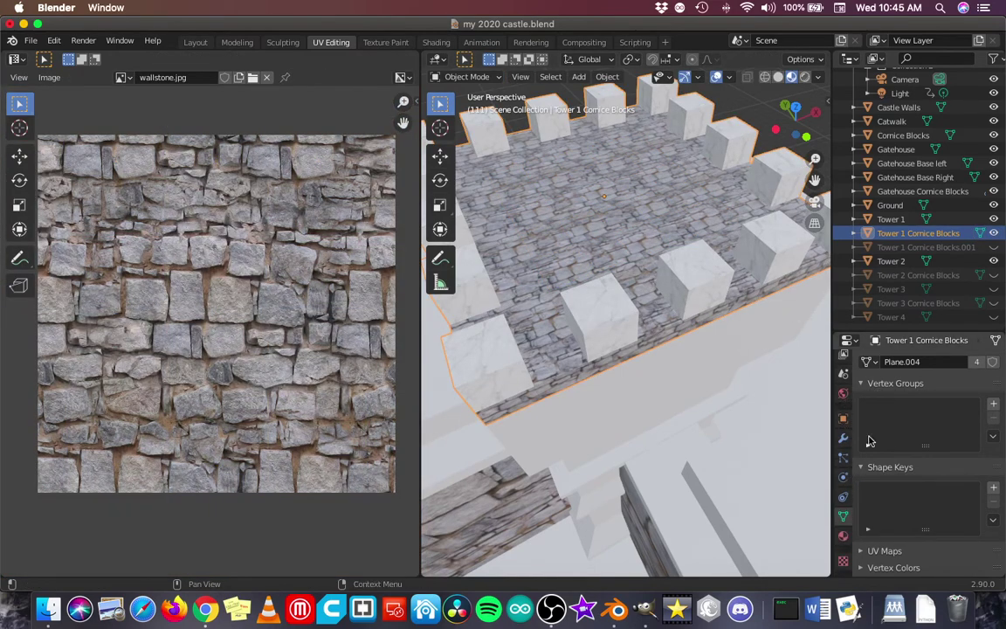
pyautogui.moveTo(916, 332); pyautogui.dragTo(927, 203)
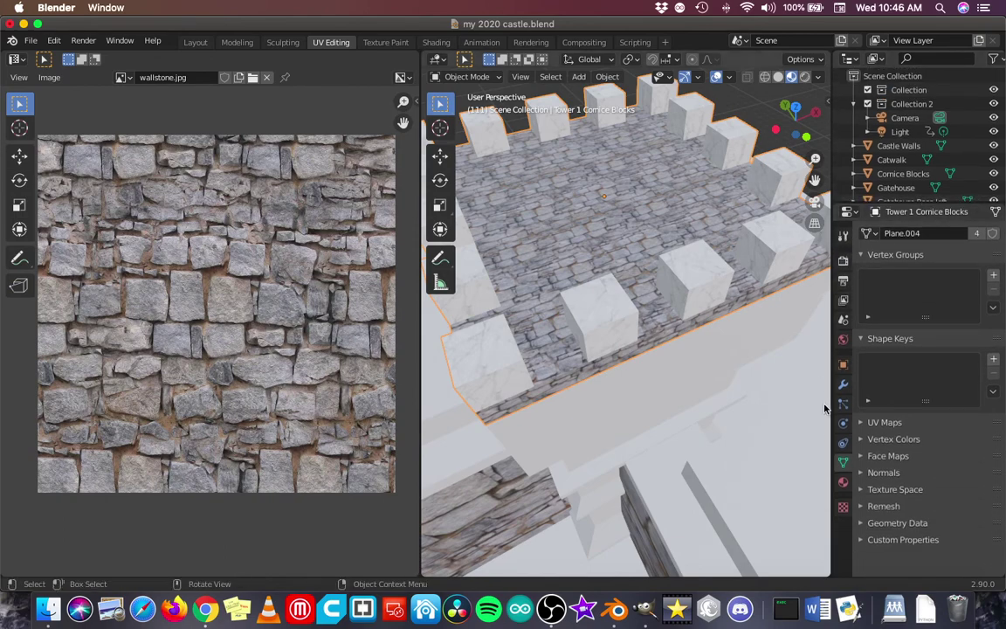
pyautogui.click(844, 482)
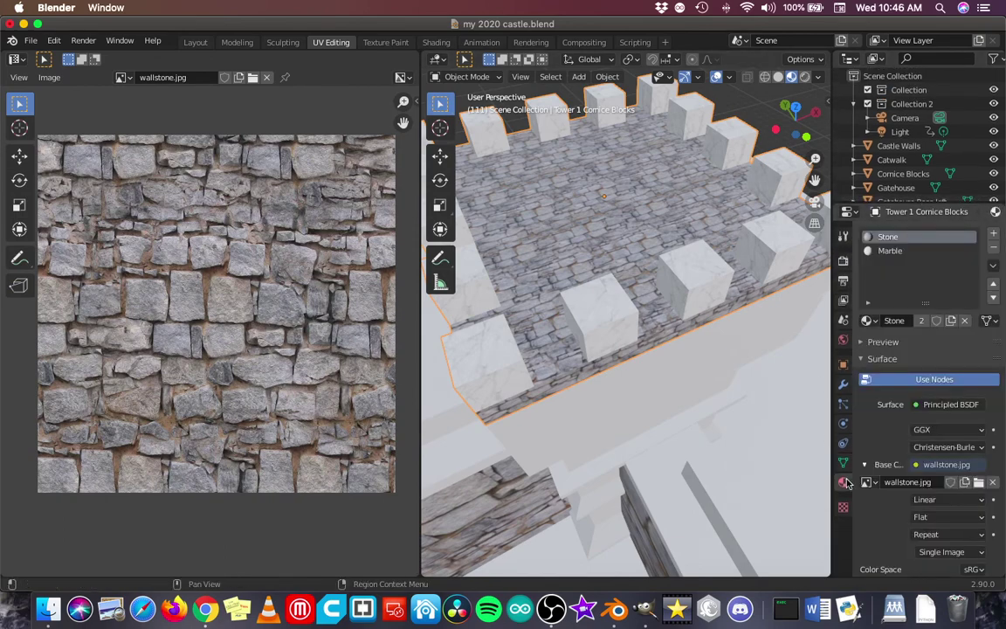
pyautogui.click(992, 237)
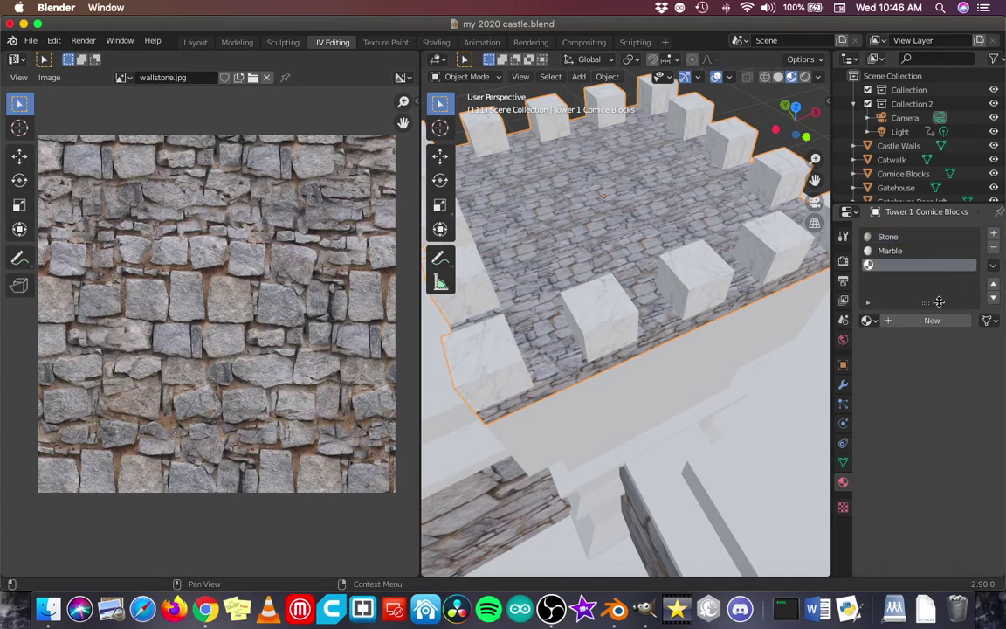
pyautogui.click(908, 319)
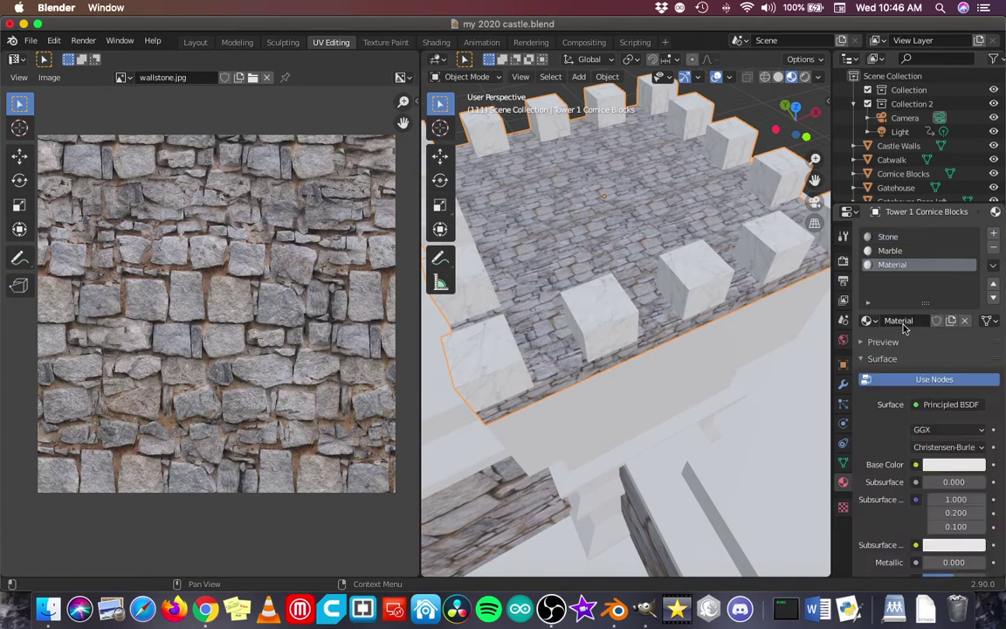
pyautogui.doubleClick(899, 264)
pyautogui.write('Wood')
pyautogui.press('Return')
# Step: Drive the Wood material's Base Color with an Image Texture loading wood.jpeg from the Desktop
pyautogui.click(917, 465)
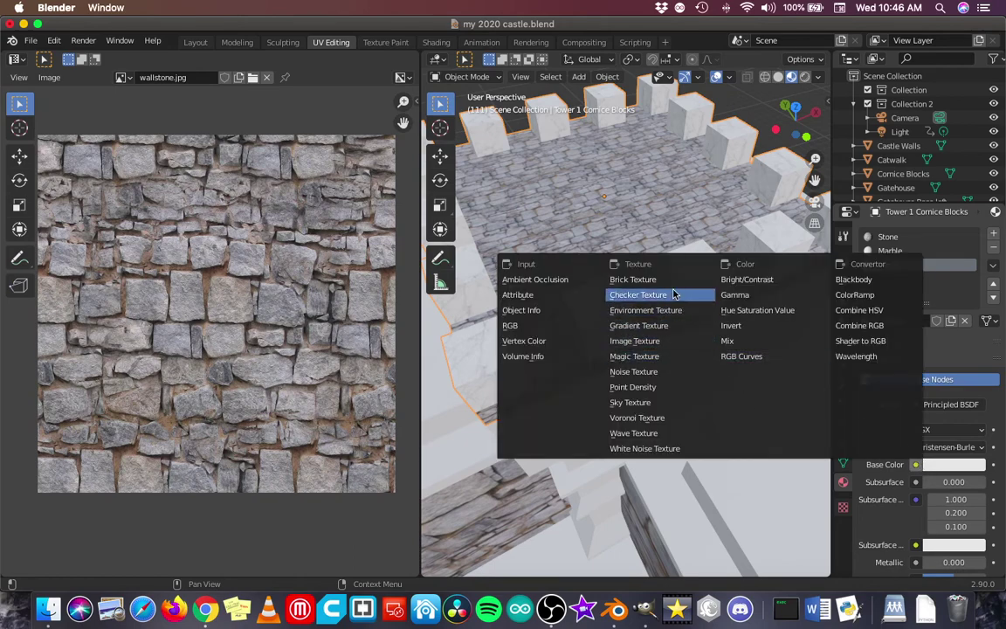
pyautogui.click(645, 341)
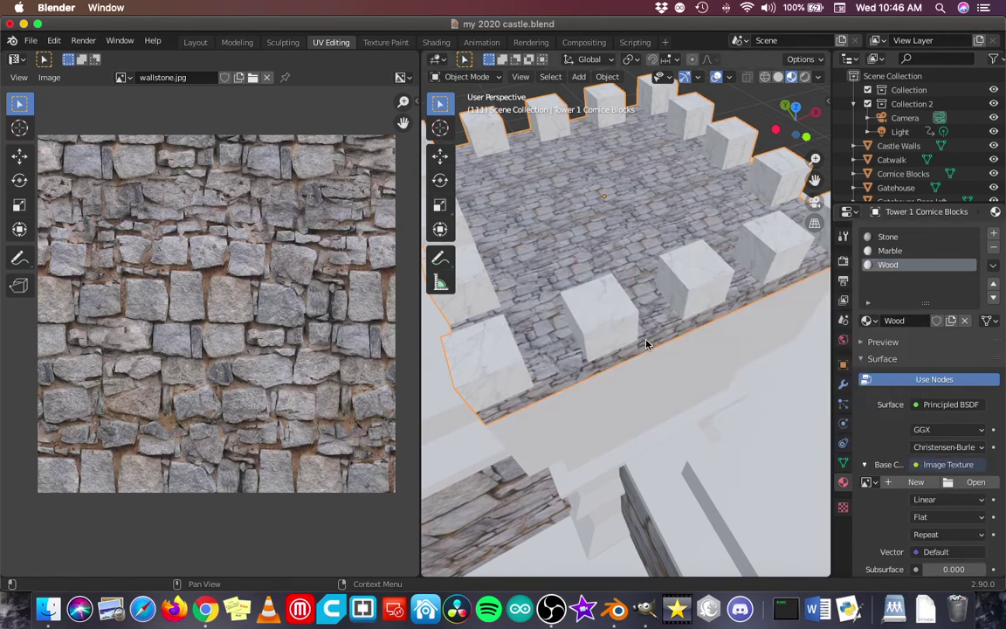
pyautogui.click(974, 482)
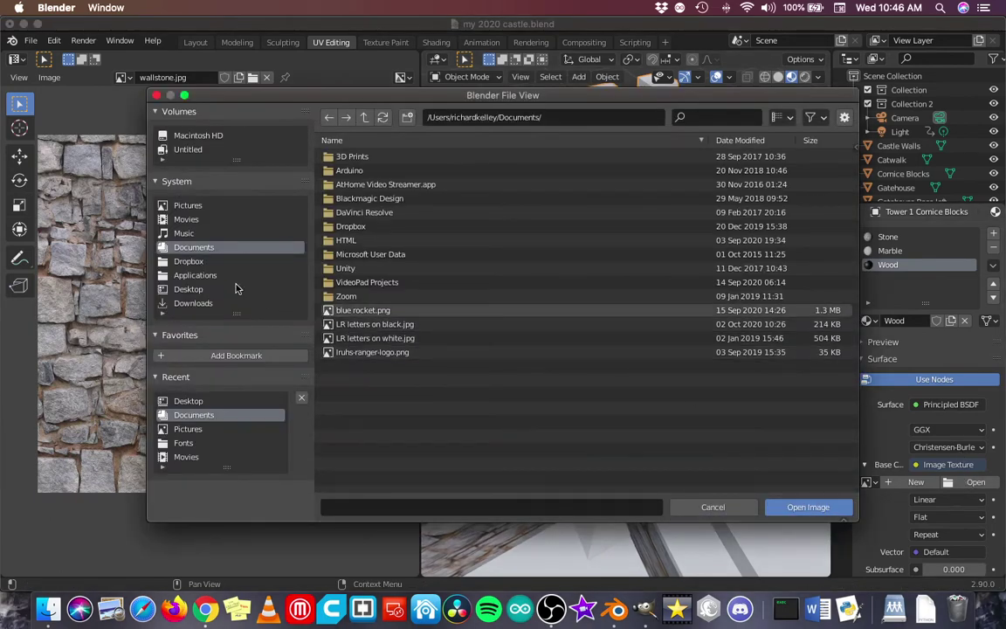
pyautogui.click(189, 290)
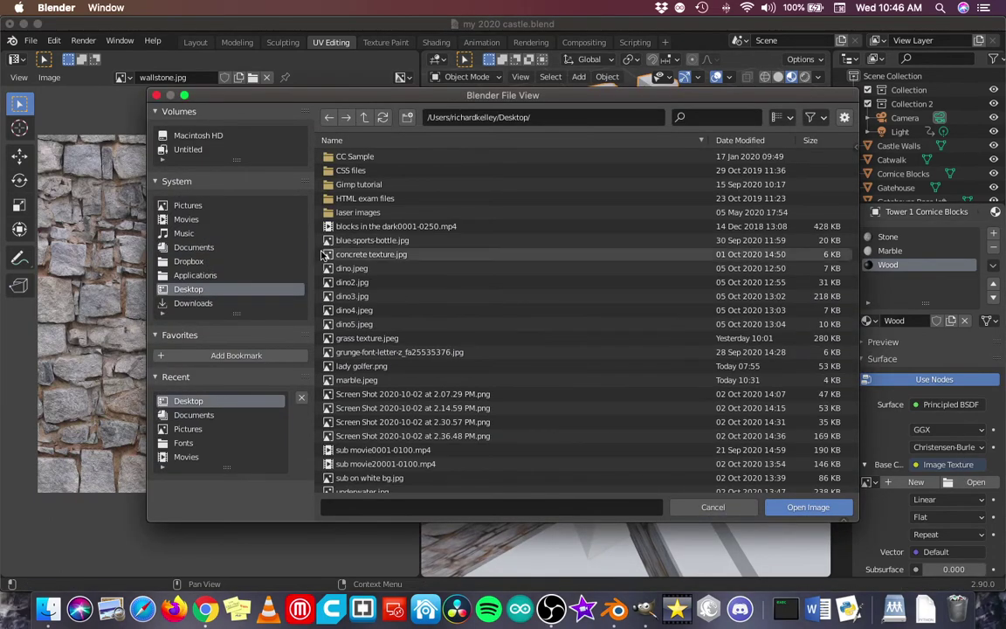
pyautogui.scroll(-2, 367, 385)
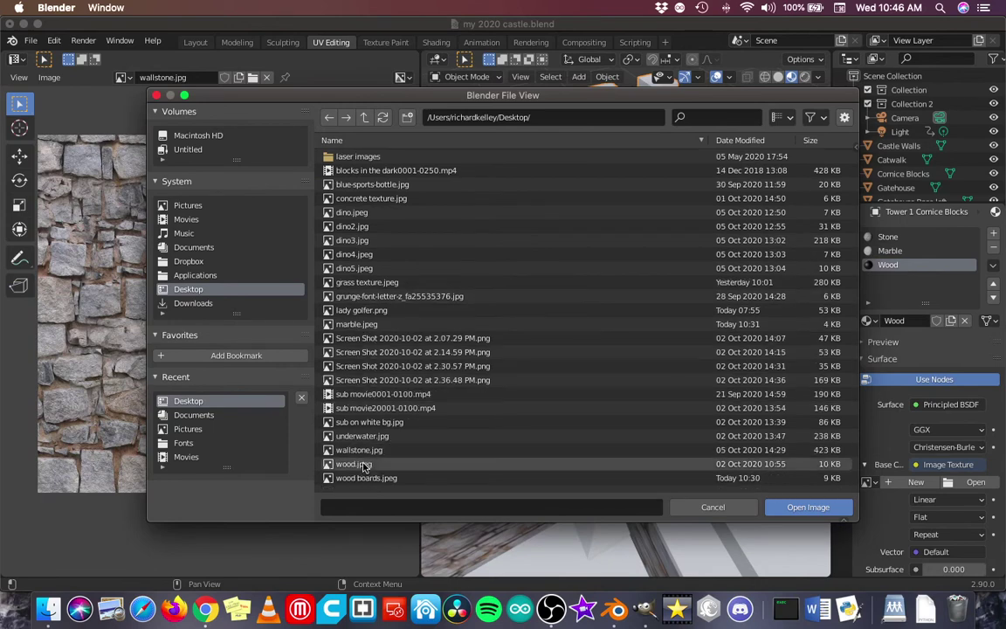
pyautogui.doubleClick(364, 464)
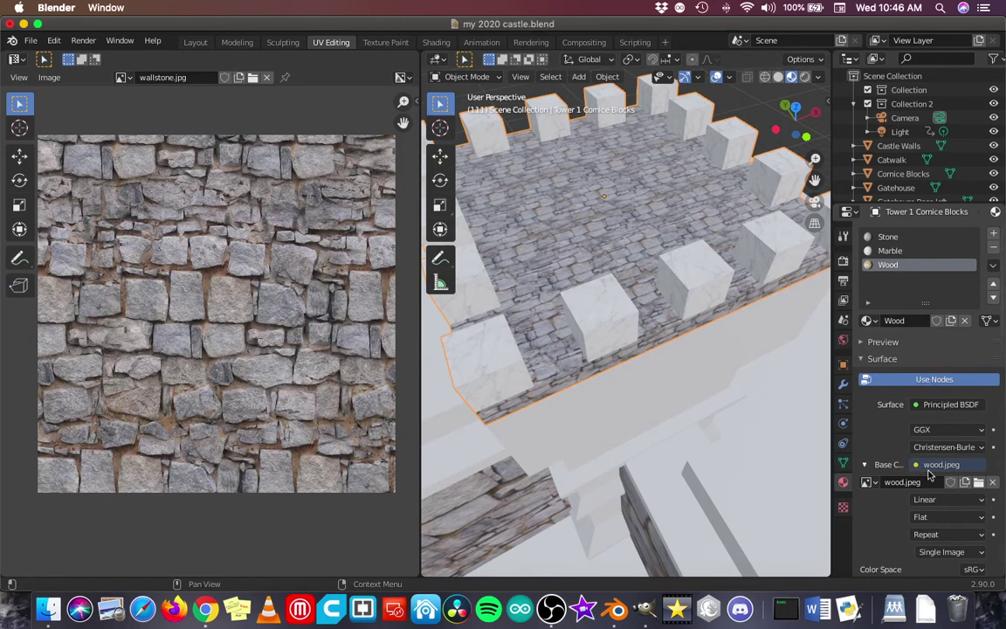
# Step: Swap the texture image to wood boards.jpeg instead of wood.jpeg
pyautogui.click(979, 483)
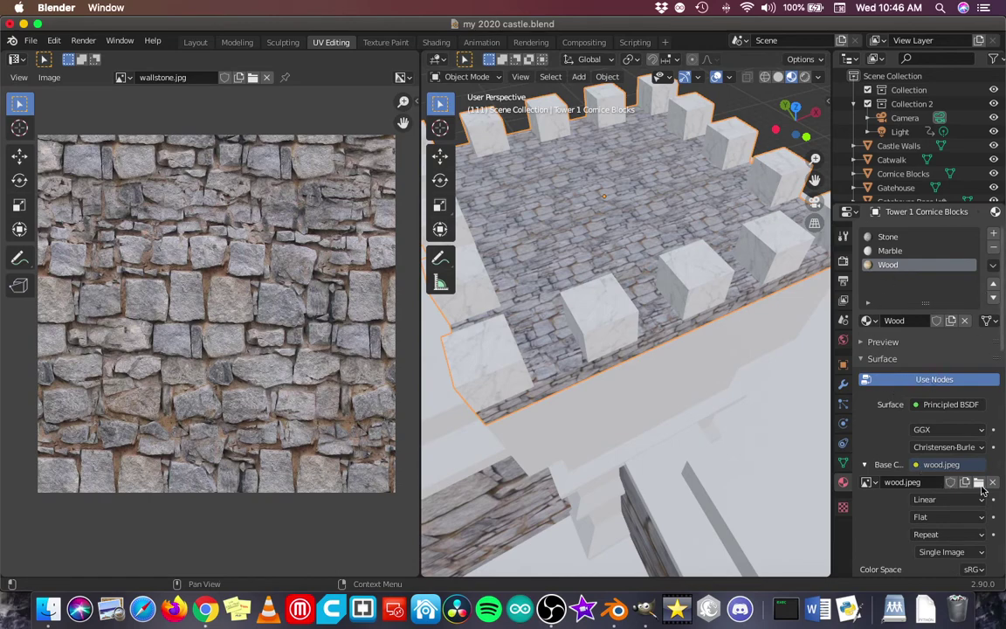
pyautogui.scroll(-3, 453, 420)
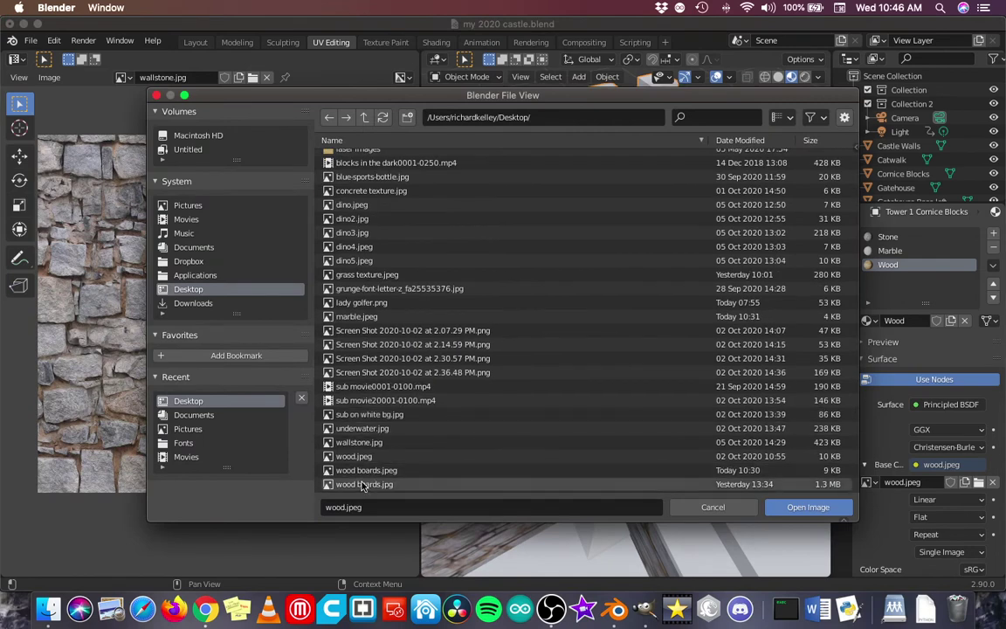
pyautogui.click(360, 482)
pyautogui.click(363, 471)
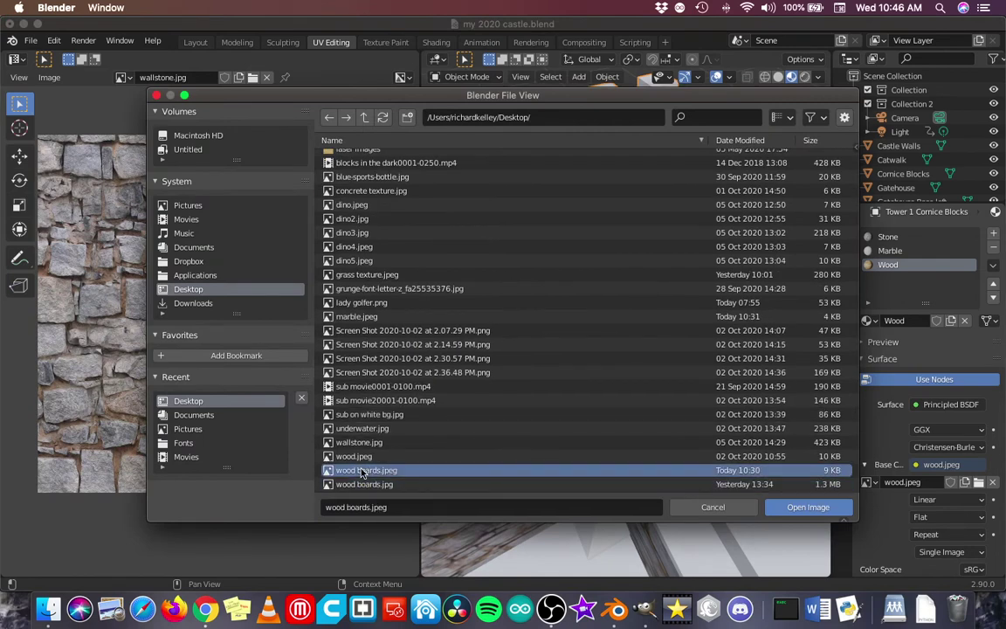
pyautogui.doubleClick(363, 470)
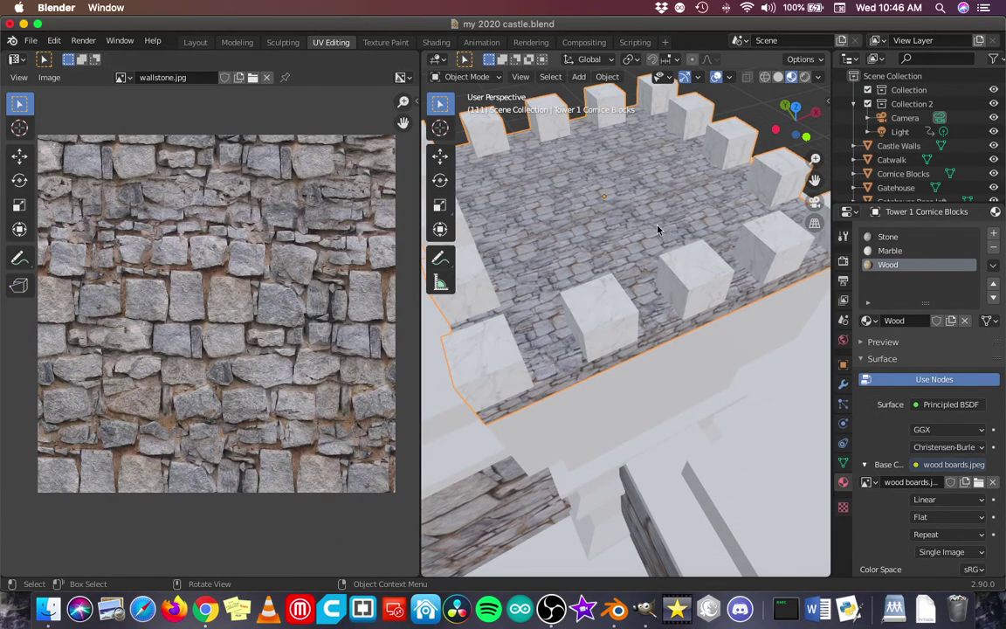
# Step: In Edit Mode, assign the Wood material to the selected central floor faces
pyautogui.press('Tab')
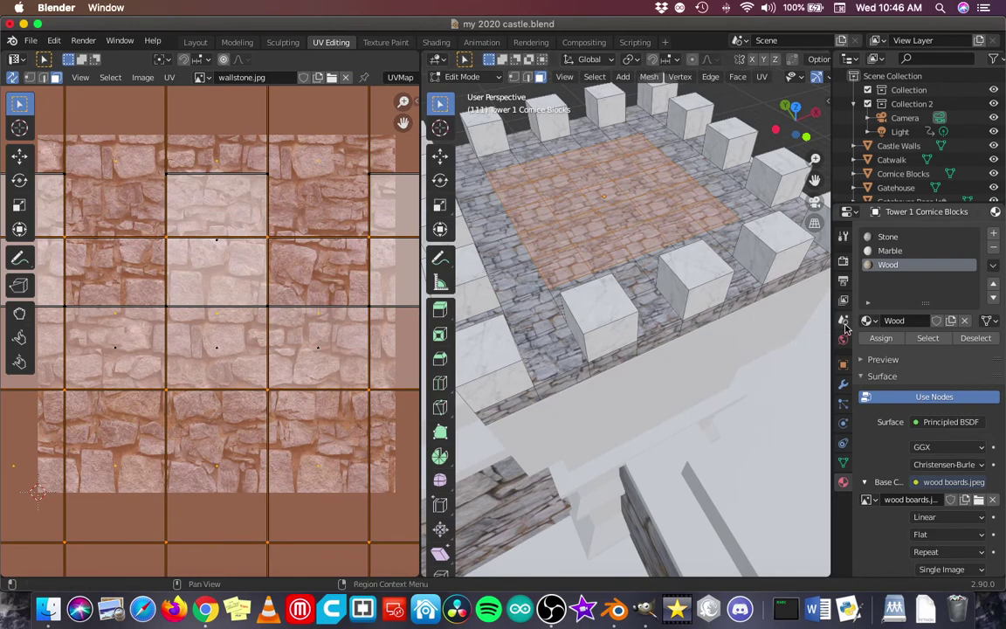
pyautogui.click(867, 341)
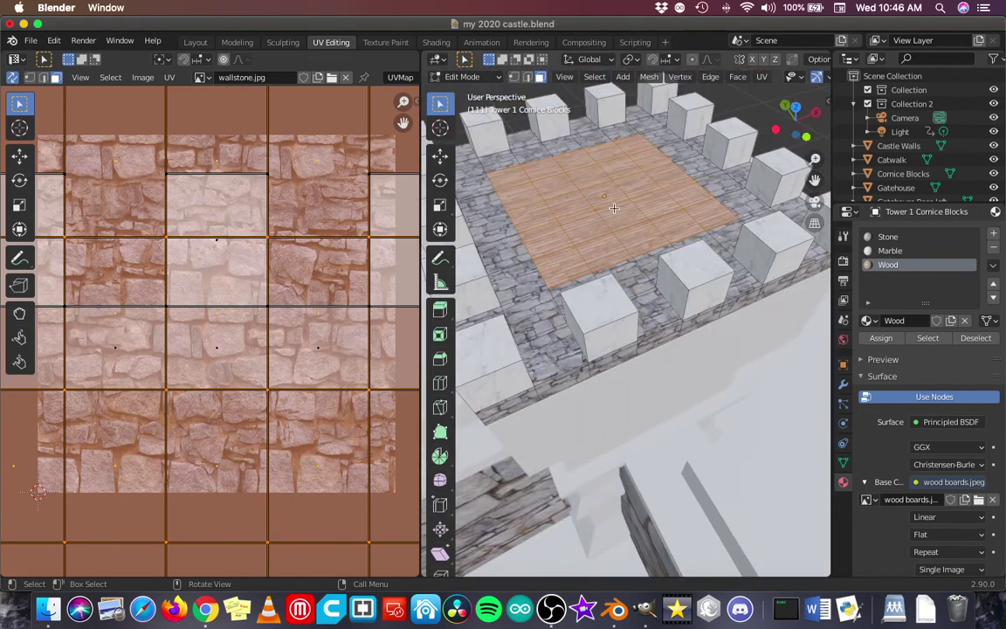
pyautogui.moveTo(614, 208); pyautogui.dragTo(604, 330, button='middle')
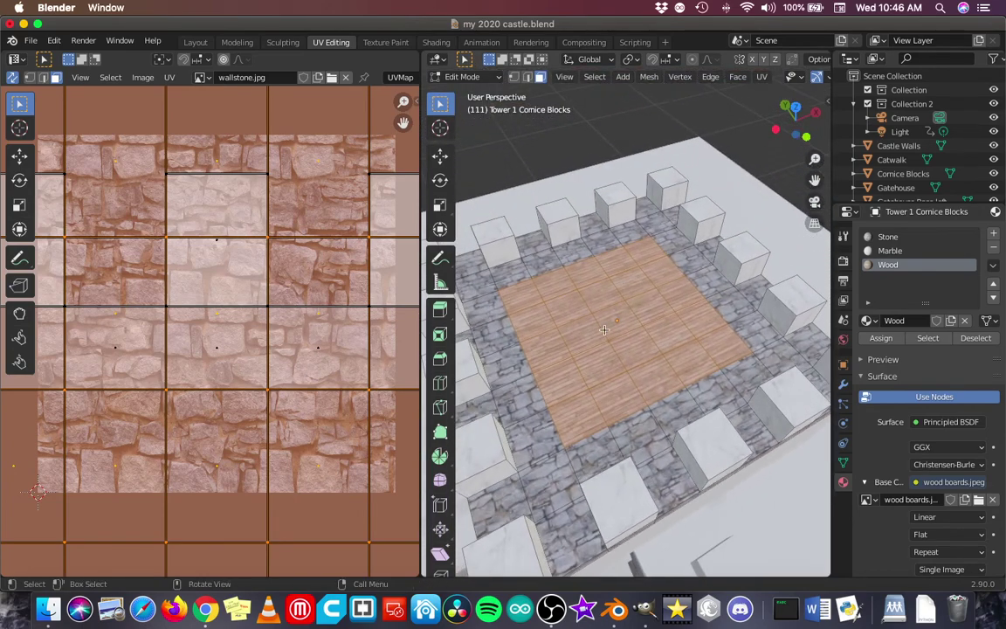
pyautogui.scroll(4, 600, 356)
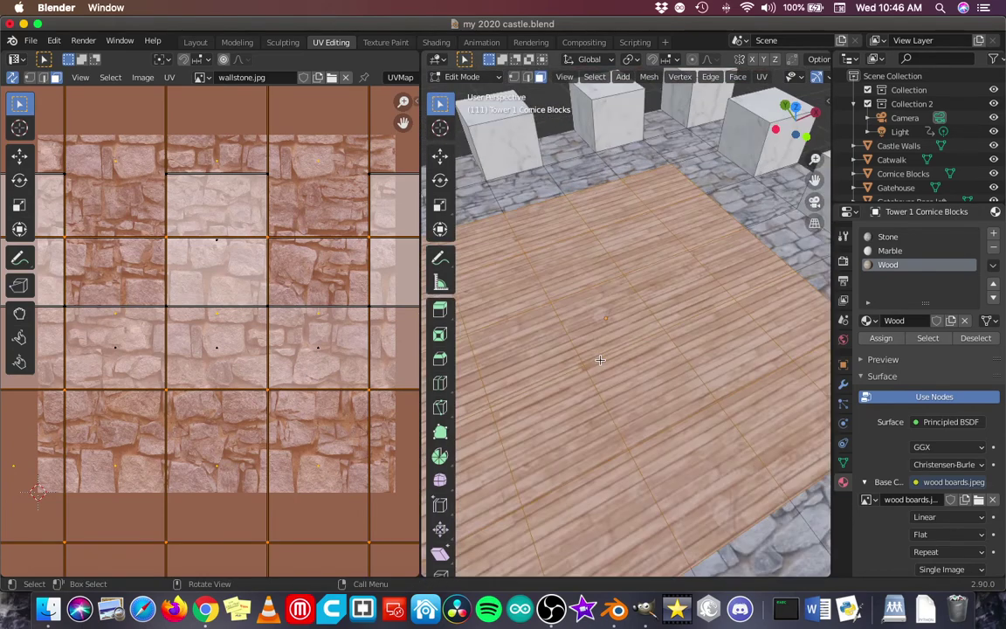
pyautogui.scroll(-4, 600, 360)
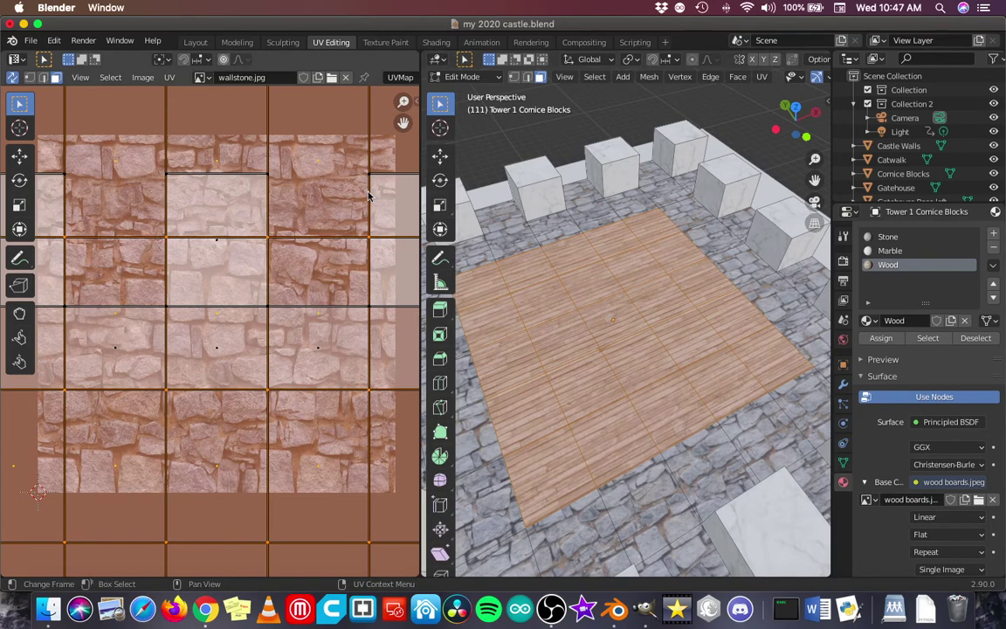
# Step: Show wood boards.jpeg in the UV Editor and scale the floor UVs down to about 0.38
pyautogui.click(202, 79)
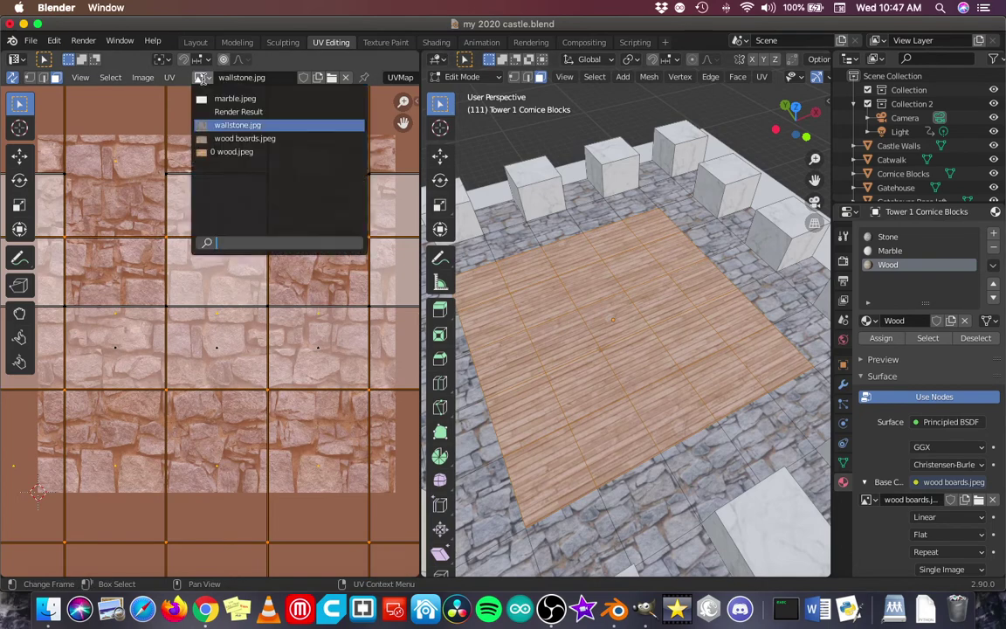
pyautogui.click(217, 140)
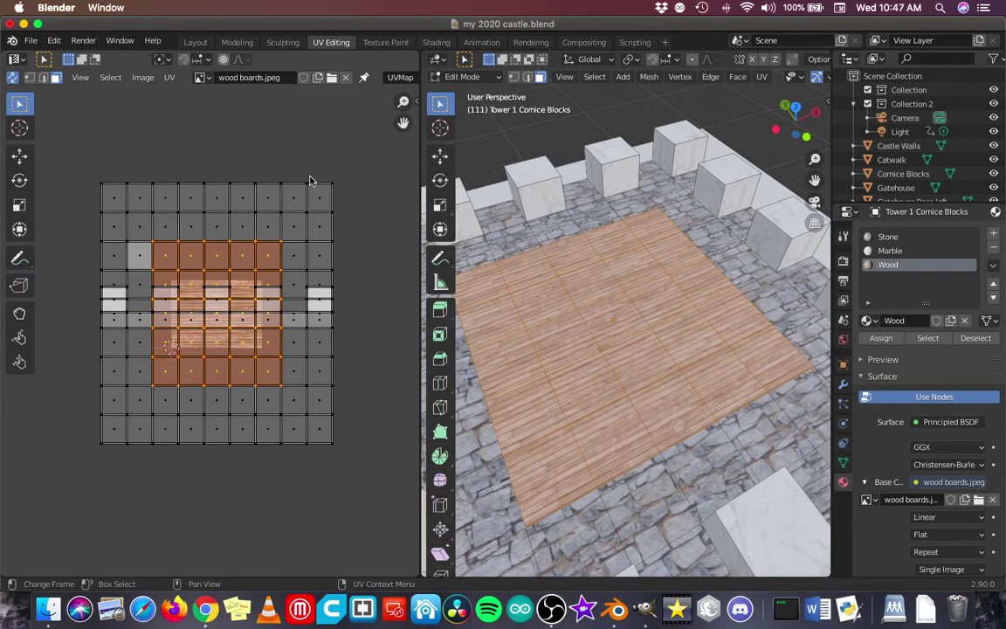
pyautogui.press('s')
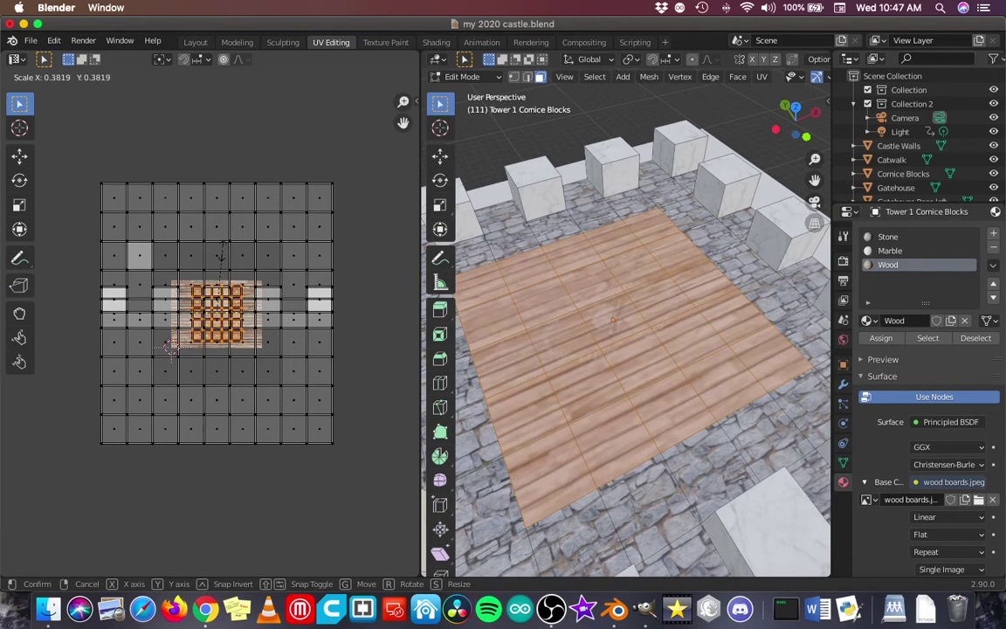
pyautogui.click(223, 248)
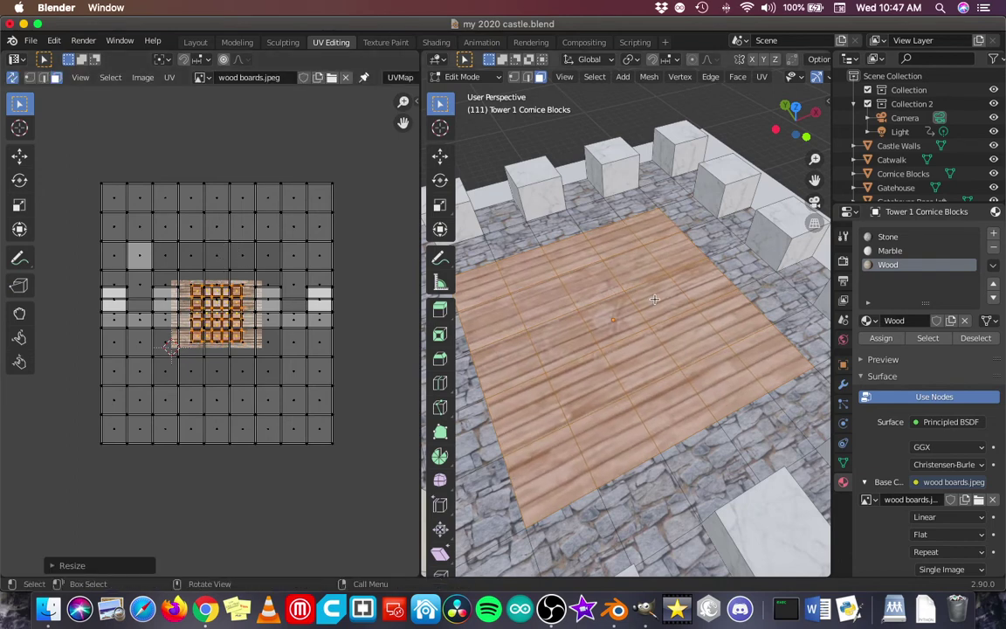
# Step: Return to Object Mode, switch to Rendered shading and orbit around the finished tower top
pyautogui.press('Tab')
pyautogui.scroll(-6, 655, 303)
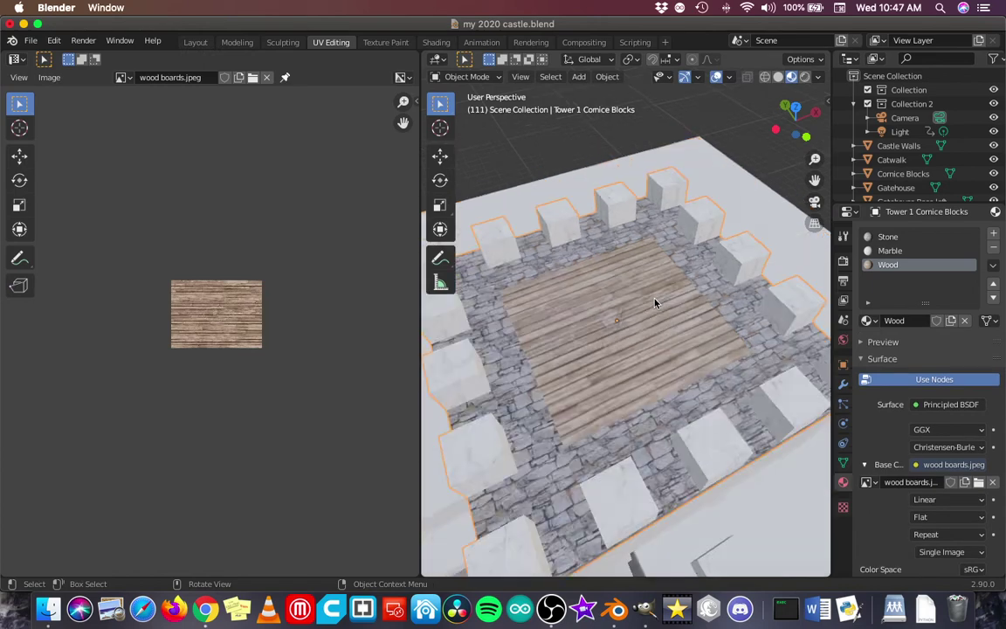
pyautogui.click(804, 80)
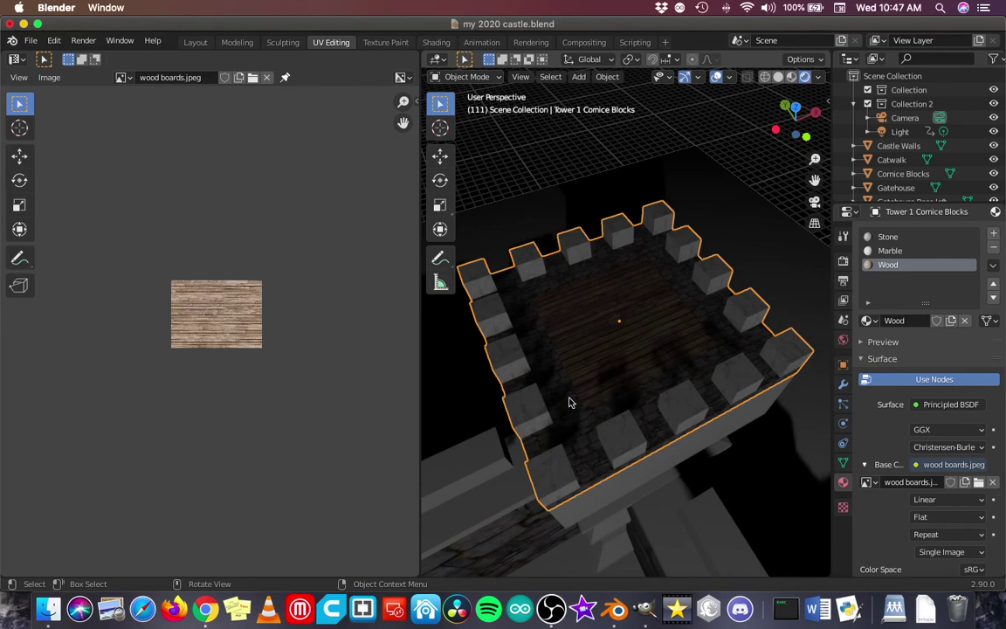
pyautogui.moveTo(567, 400); pyautogui.dragTo(561, 364, button='middle')
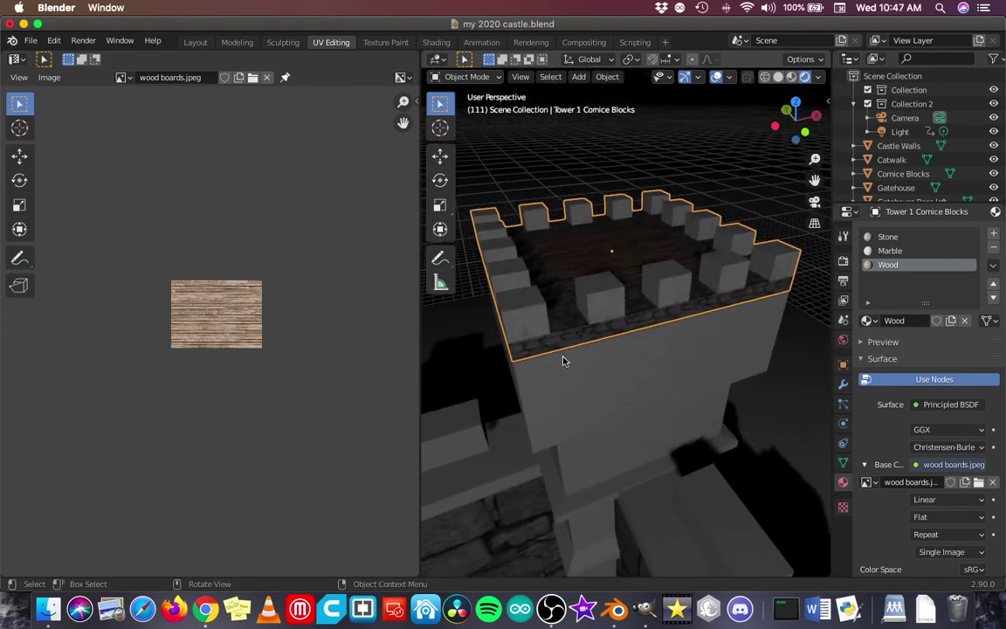
pyautogui.moveTo(537, 253); pyautogui.dragTo(619, 348, button='middle')
pyautogui.scroll(3, 648, 311)
pyautogui.scroll(2, 656, 323)
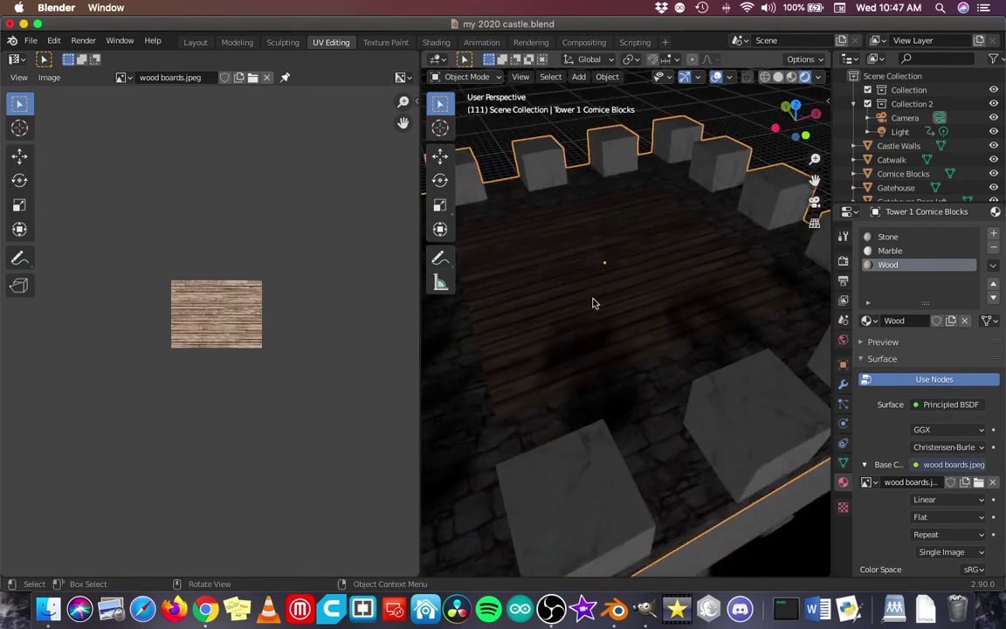
pyautogui.scroll(-5, 549, 330)
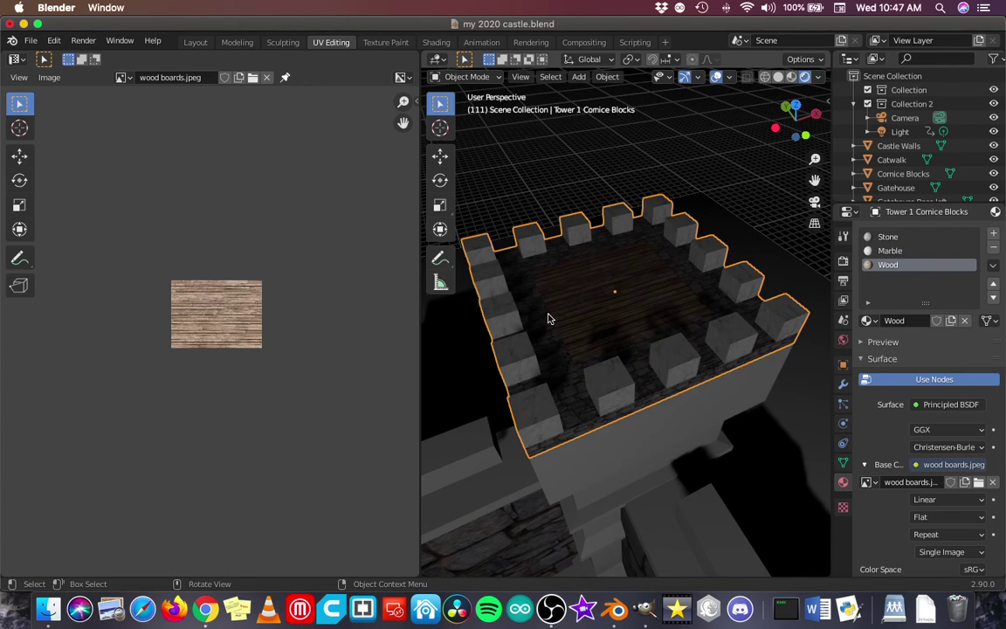
pyautogui.moveTo(548, 319); pyautogui.dragTo(574, 309, button='middle')
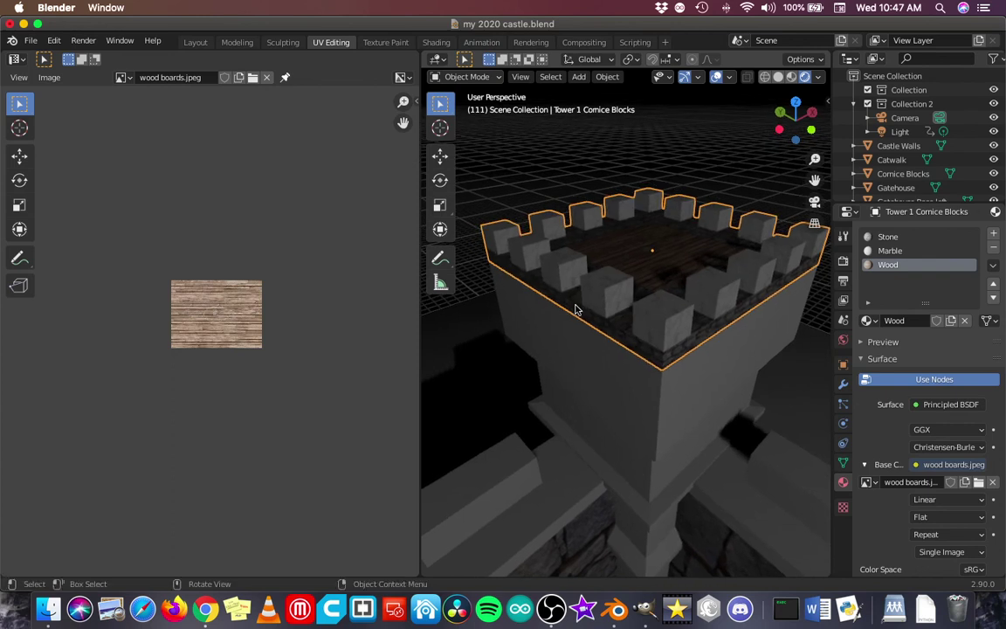